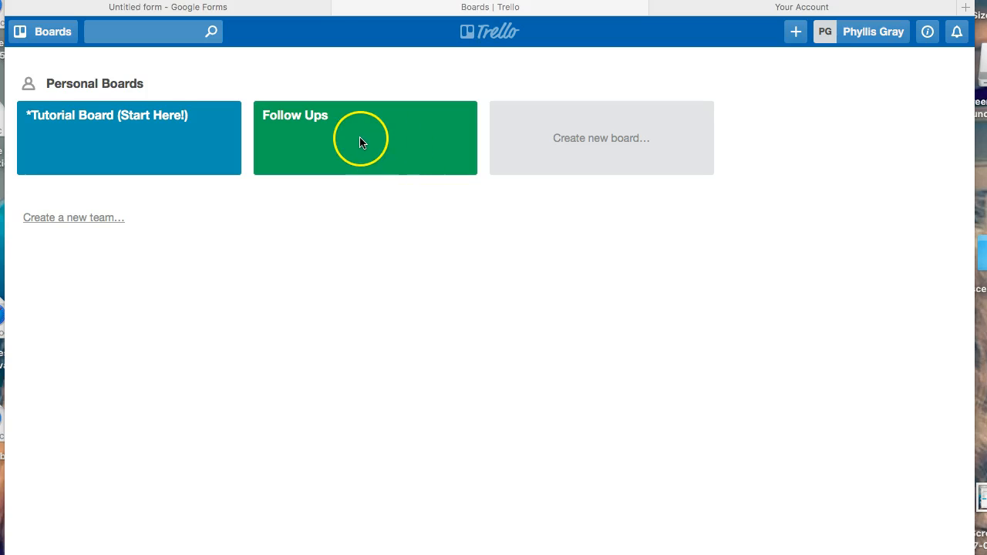
- Create a new private board titled "follow up 2"
{"action": "left_click", "coordinate": [584, 148]}
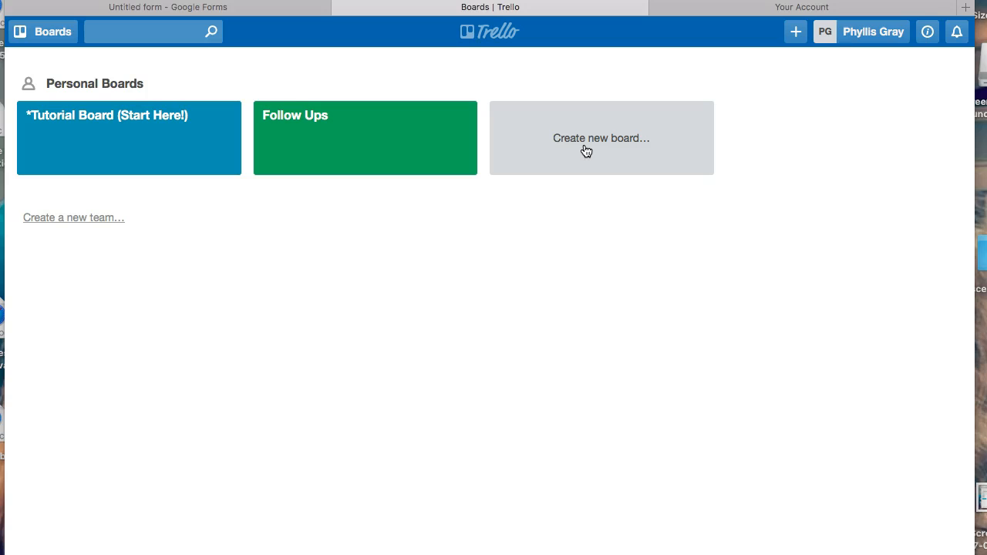
{"action": "left_click", "coordinate": [594, 139]}
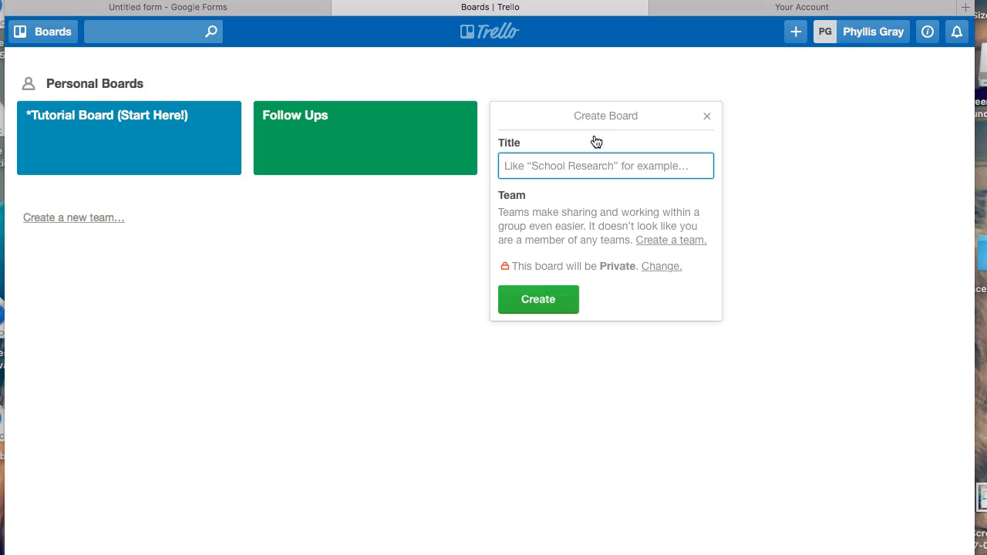
{"action": "type", "text": "follow up 2"}
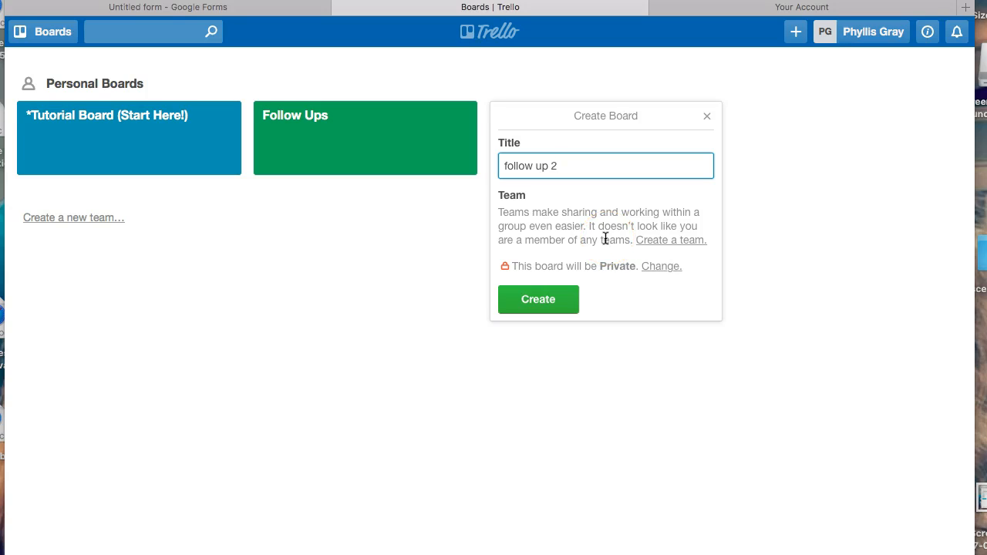
{"action": "left_click", "coordinate": [549, 298]}
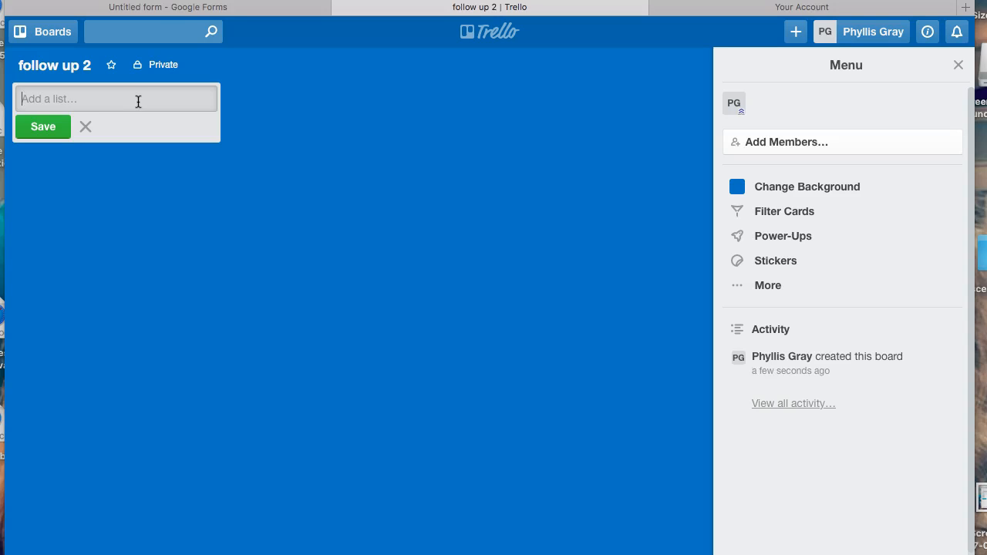
- Add three lists named "March", "April" and "MAy" to the board
{"action": "type", "text": "March"}
{"action": "key", "text": "Return"}
{"action": "type", "text": "April"}
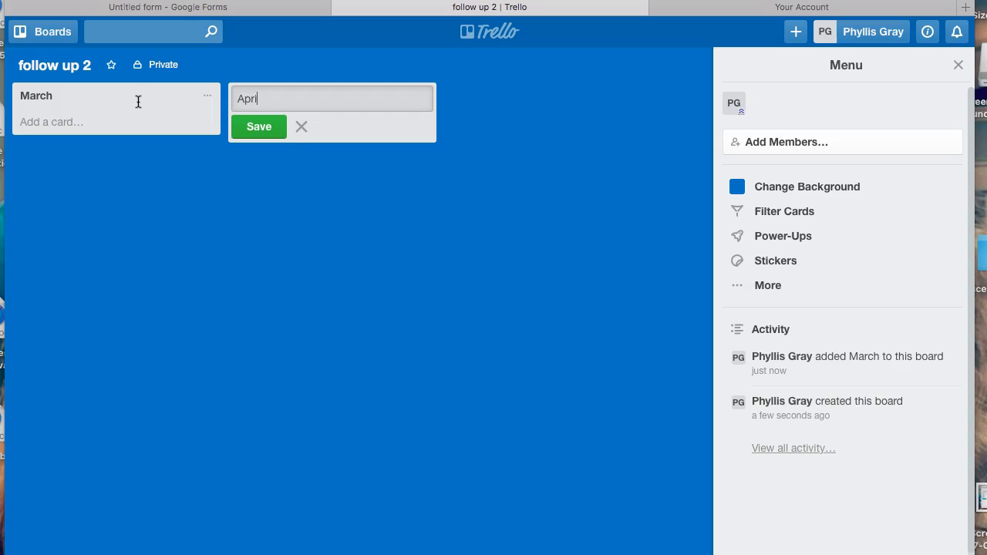
{"action": "key", "text": "Return"}
{"action": "type", "text": "MAy"}
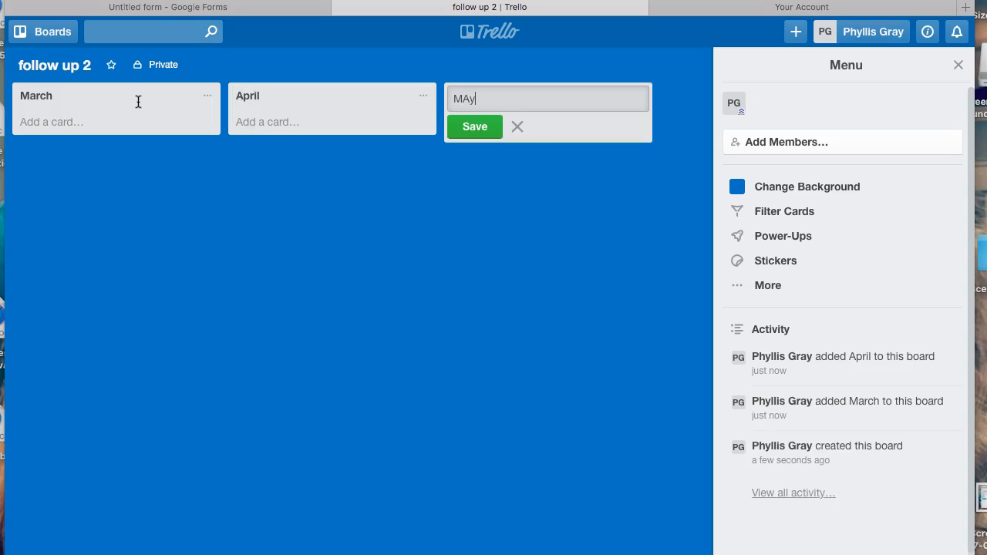
{"action": "key", "text": "Return"}
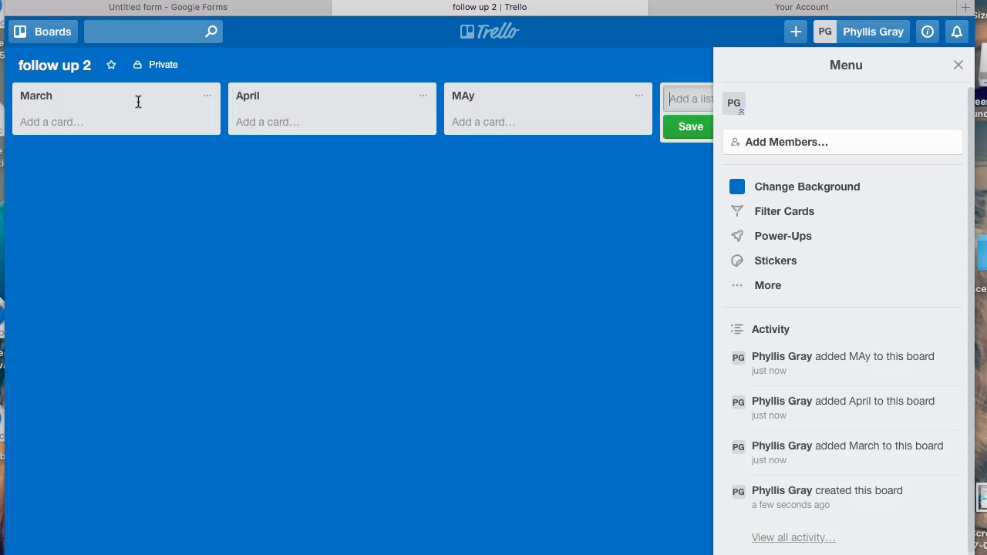
{"action": "left_click", "coordinate": [128, 110]}
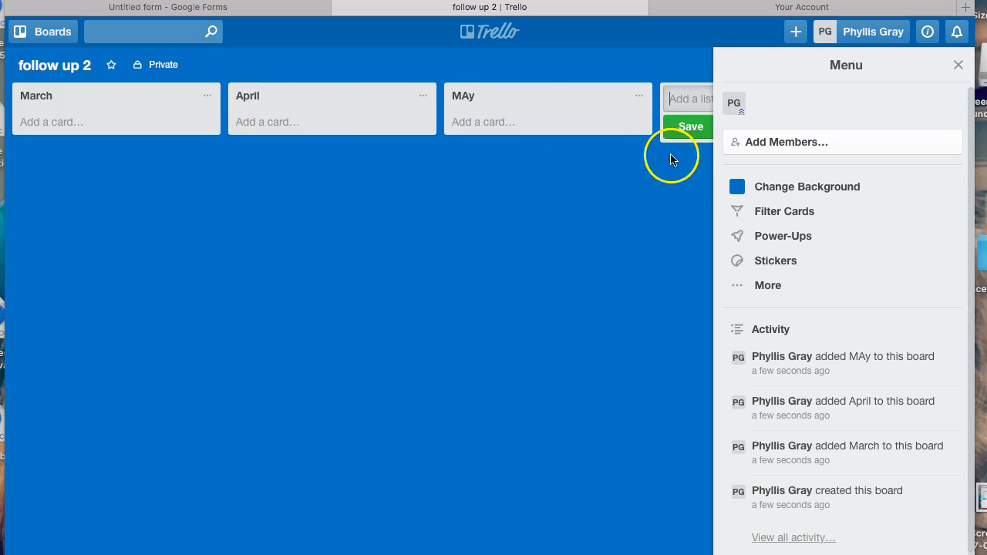
- Change the board background to purple and close the board's side menu
{"action": "left_click", "coordinate": [737, 185]}
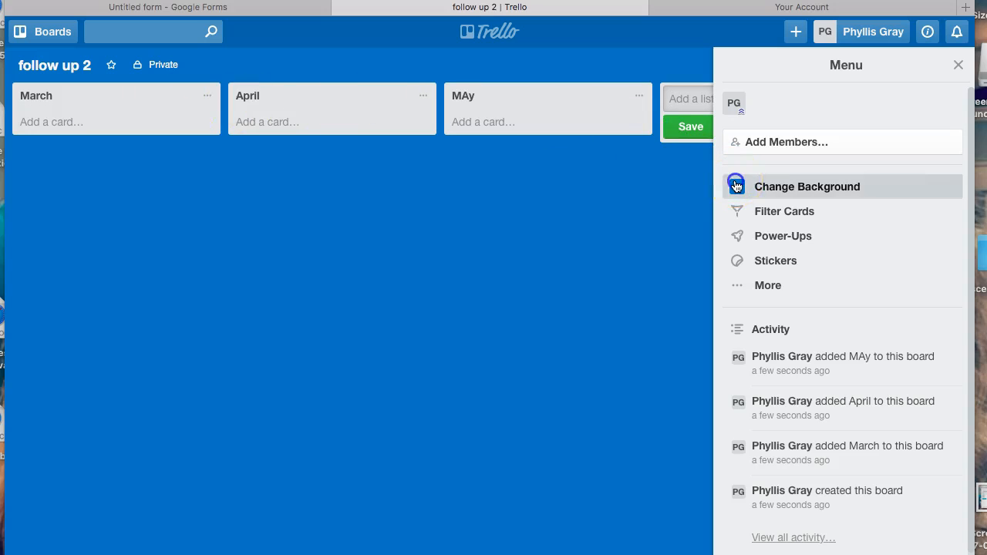
{"action": "left_click", "coordinate": [844, 157]}
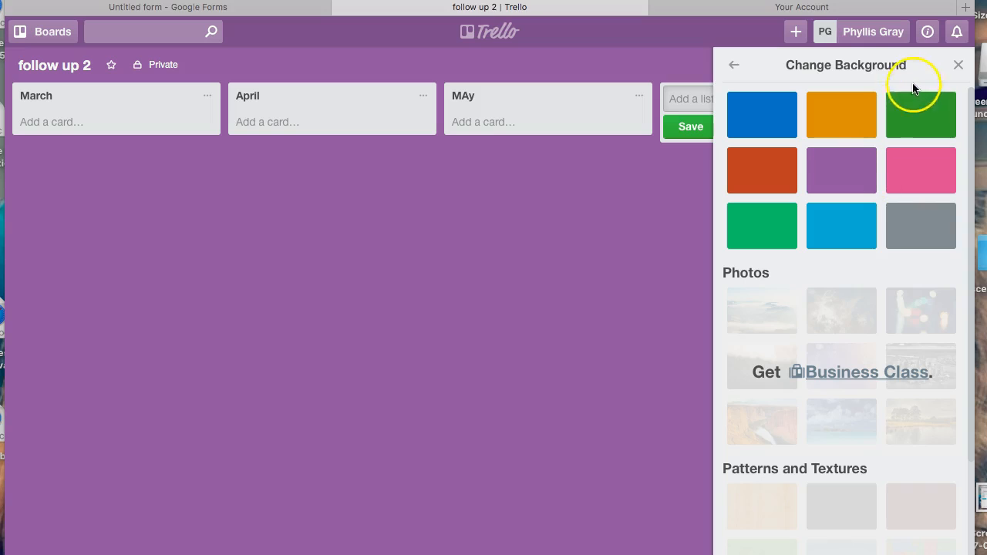
{"action": "left_click", "coordinate": [961, 68]}
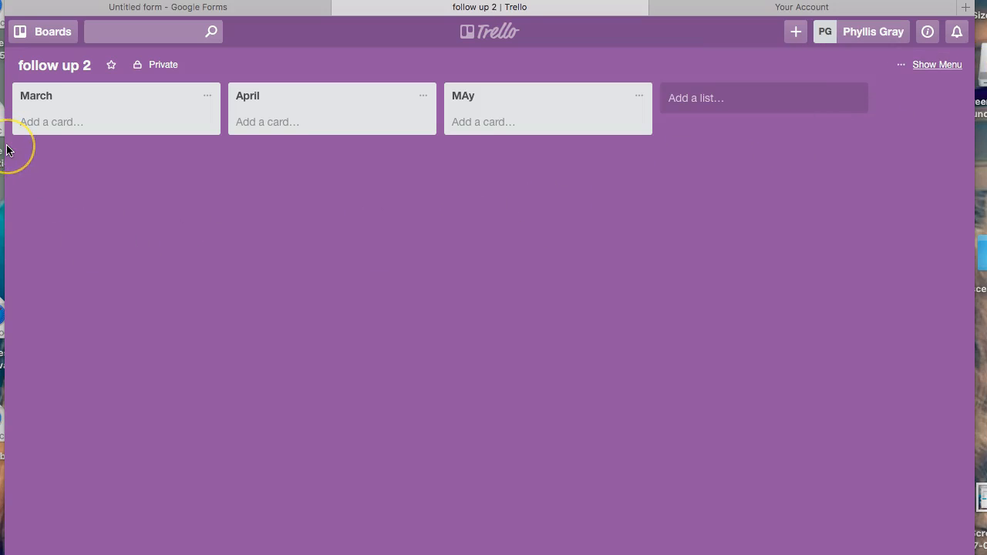
- Add a card titled with the customer's first name to the March list and open its details
{"action": "left_click", "coordinate": [40, 123]}
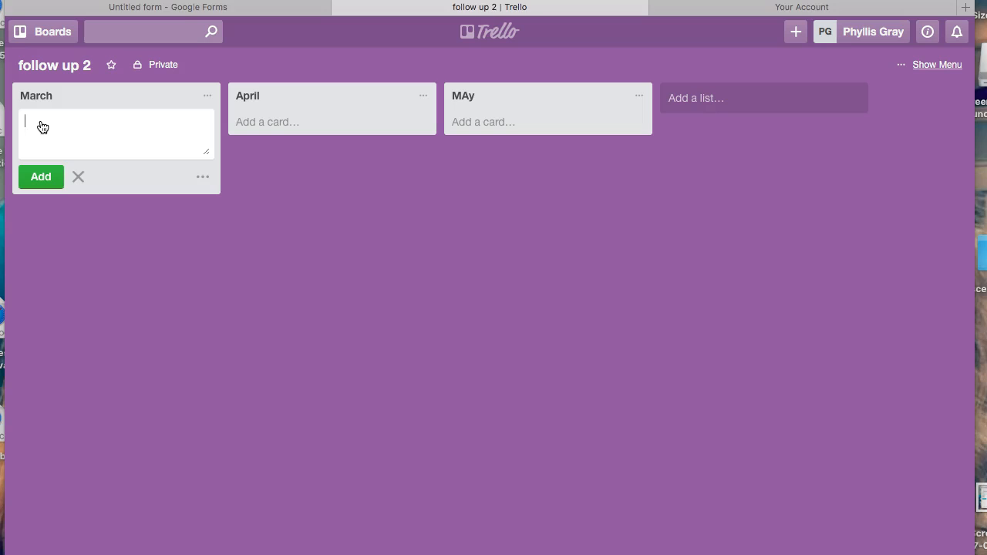
{"action": "type", "text": "Sally"}
{"action": "left_click", "coordinate": [41, 177]}
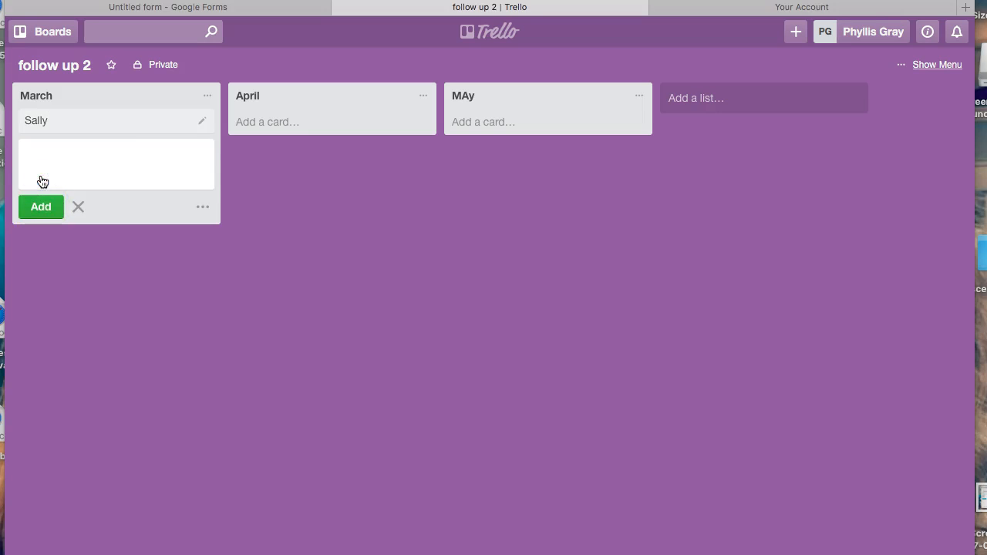
{"action": "left_click", "coordinate": [90, 124]}
{"action": "left_click", "coordinate": [91, 125]}
{"action": "left_click", "coordinate": [90, 126]}
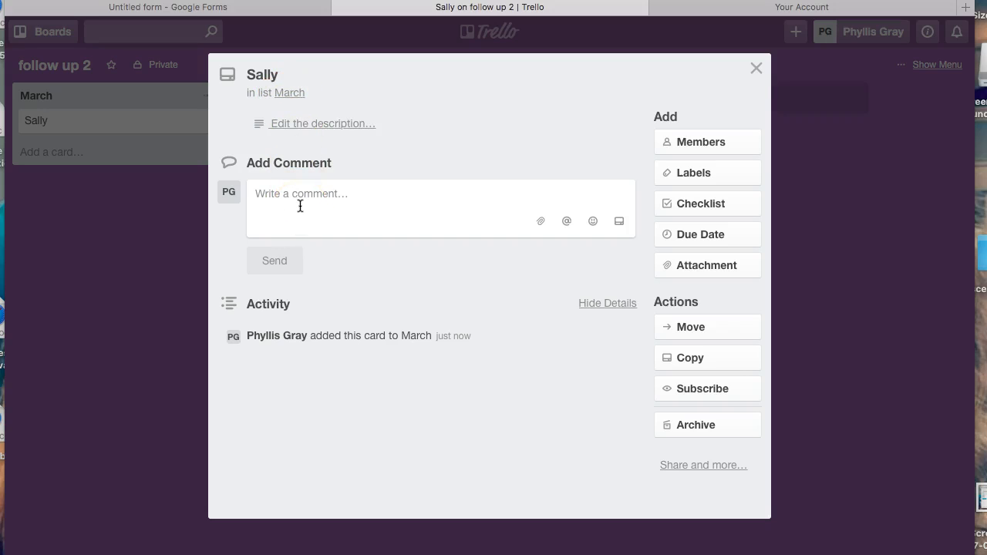
- Save a card description with the customer's name and "ordered 3/10/17", plus a second line "Thank you mailed 3/11/17 with sample Blue Grotto"
{"action": "left_click", "coordinate": [288, 127]}
{"action": "type", "text": "S"}
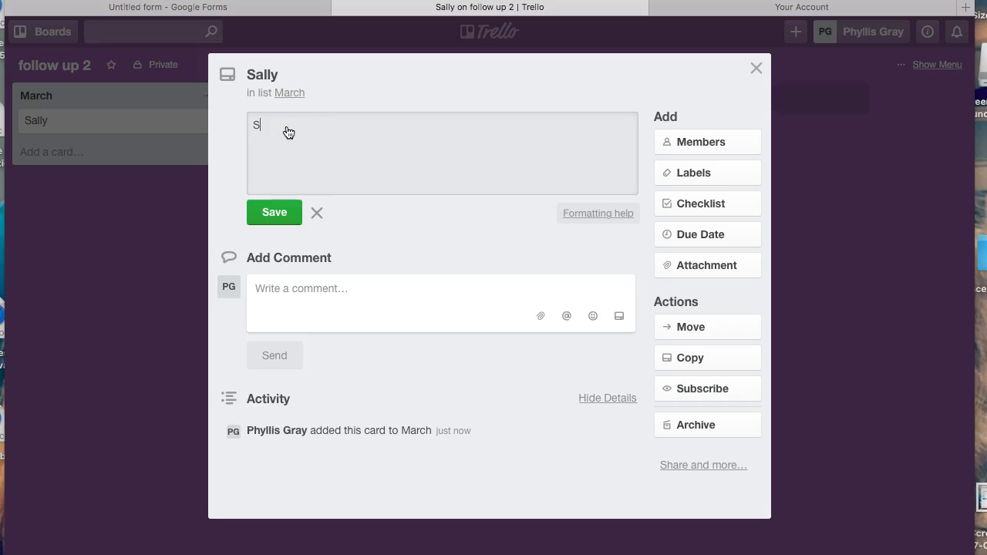
{"action": "type", "text": "ally ordered 3/1"}
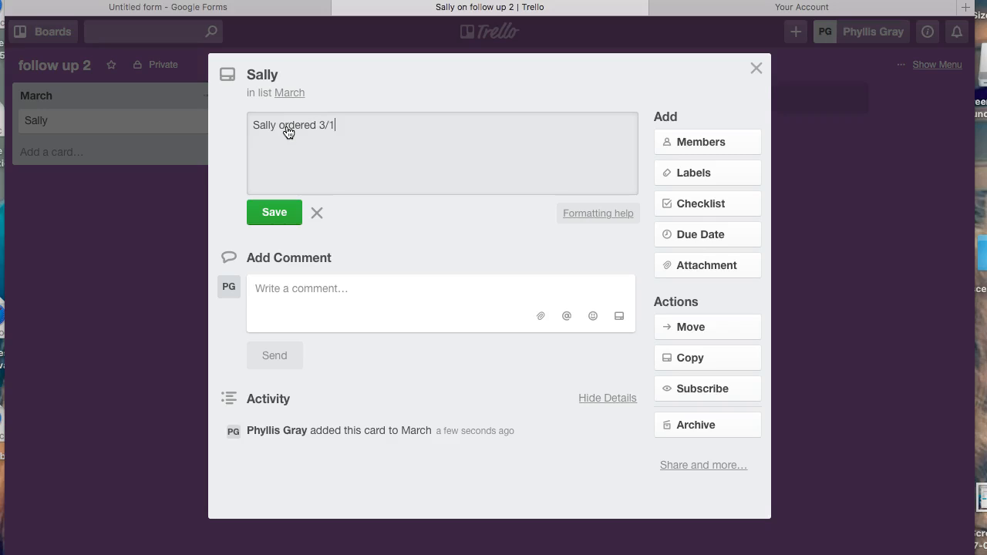
{"action": "type", "text": "0/17"}
{"action": "key", "text": "Return"}
{"action": "type", "text": "Thank you mailed 3/11/17 with samp"}
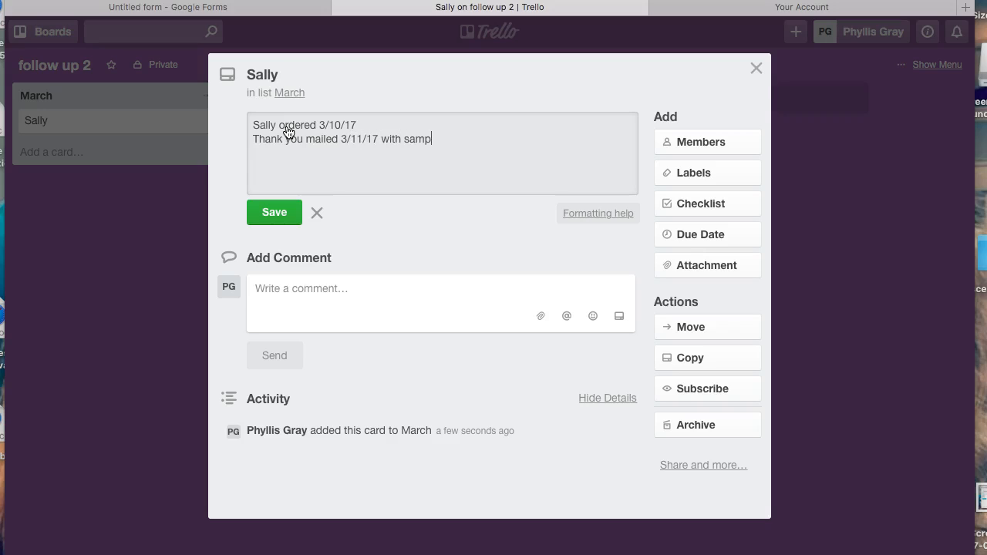
{"action": "type", "text": "le Blue Grotto"}
{"action": "left_click", "coordinate": [269, 217]}
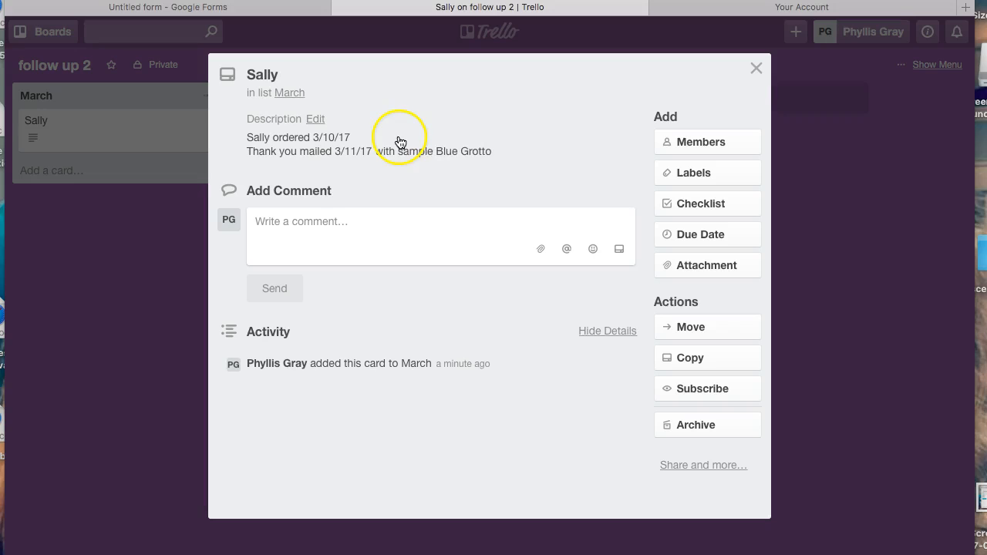
{"action": "left_click", "coordinate": [315, 120]}
{"action": "left_click", "coordinate": [500, 154]}
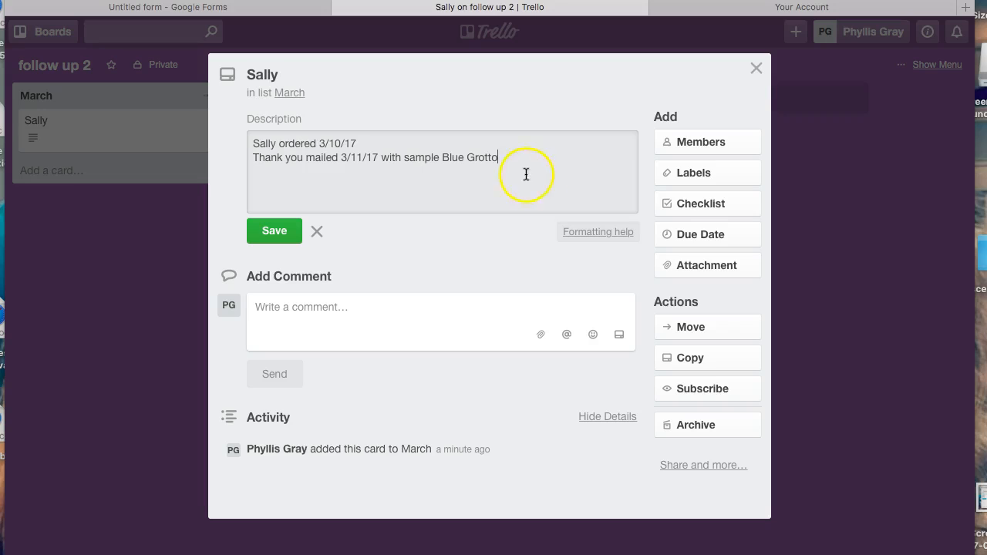
- Attach the desktop image "Screen Shot 2017-03-15 at 11.42.13 AM" from the computer to the card
{"action": "left_click", "coordinate": [696, 267]}
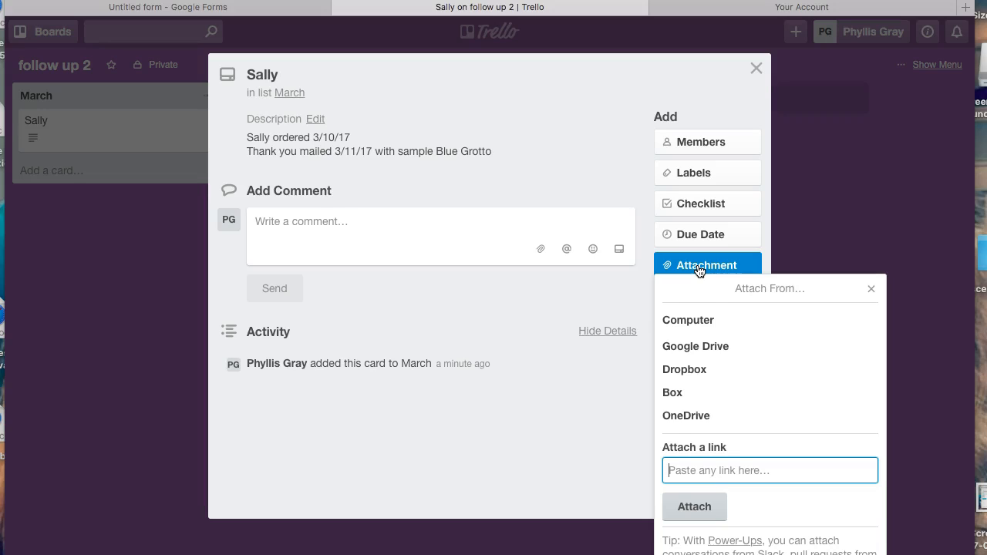
{"action": "left_click", "coordinate": [695, 321]}
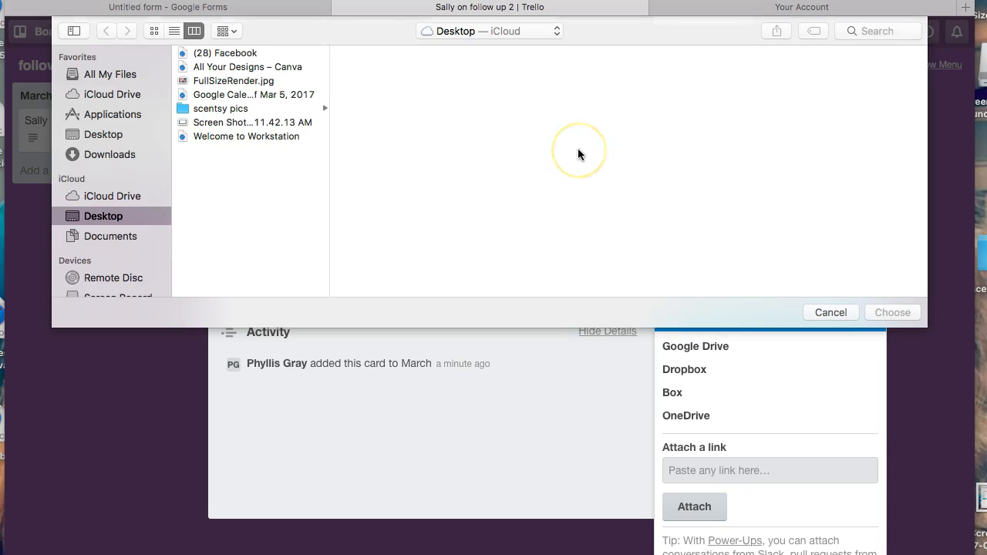
{"action": "left_click", "coordinate": [278, 123]}
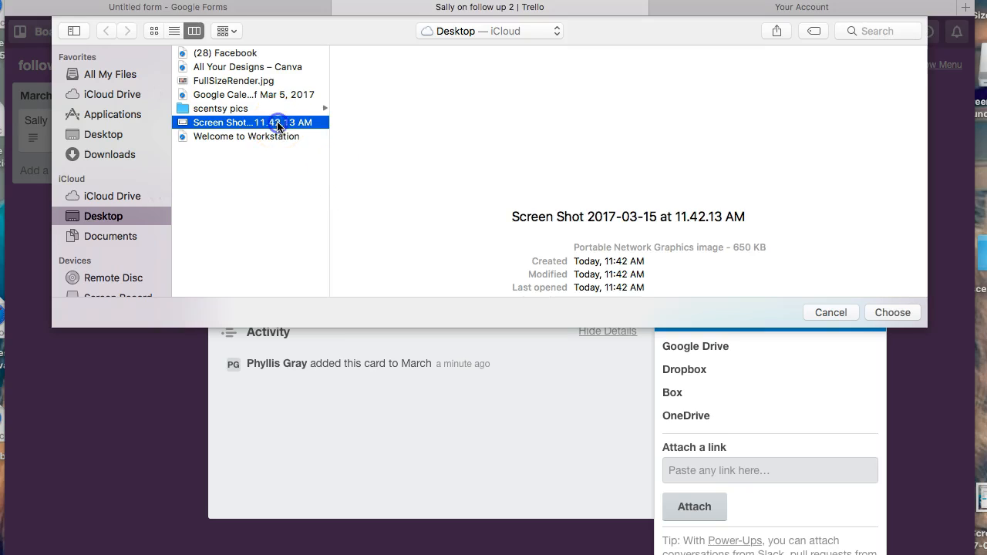
{"action": "left_click", "coordinate": [893, 313]}
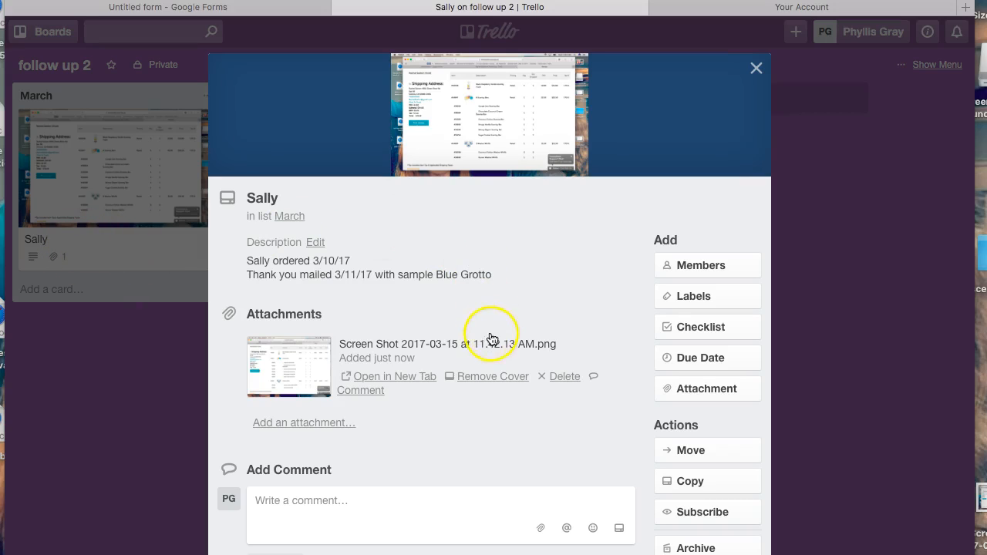
- Remove the attached screenshot as the card's cover and preview the attachment at full size
{"action": "left_click", "coordinate": [499, 380]}
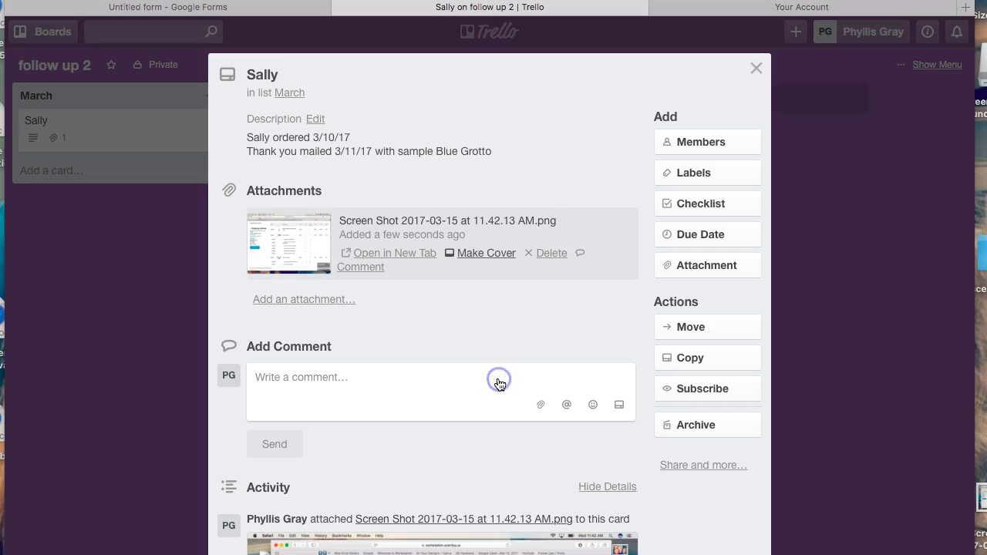
{"action": "left_click", "coordinate": [306, 249]}
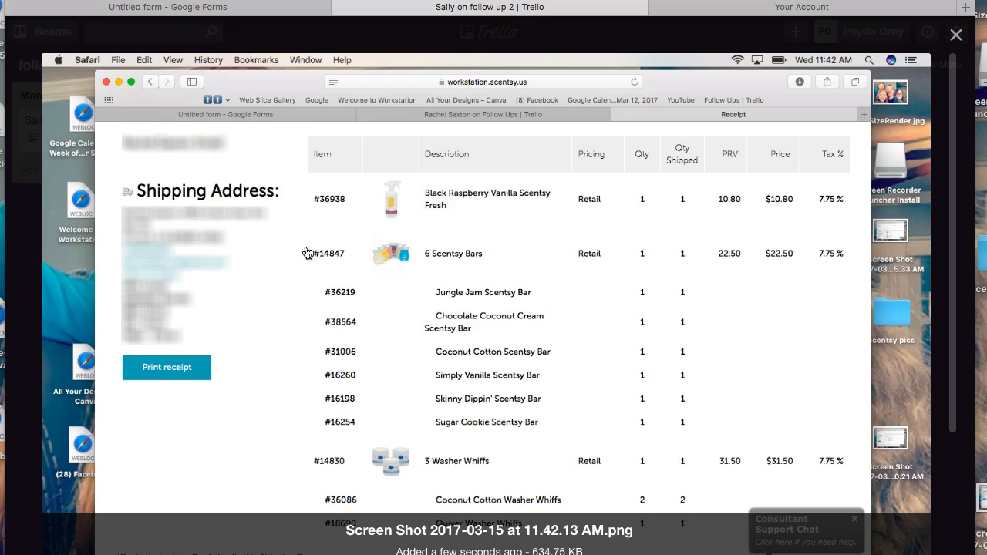
{"action": "left_click", "coordinate": [956, 36]}
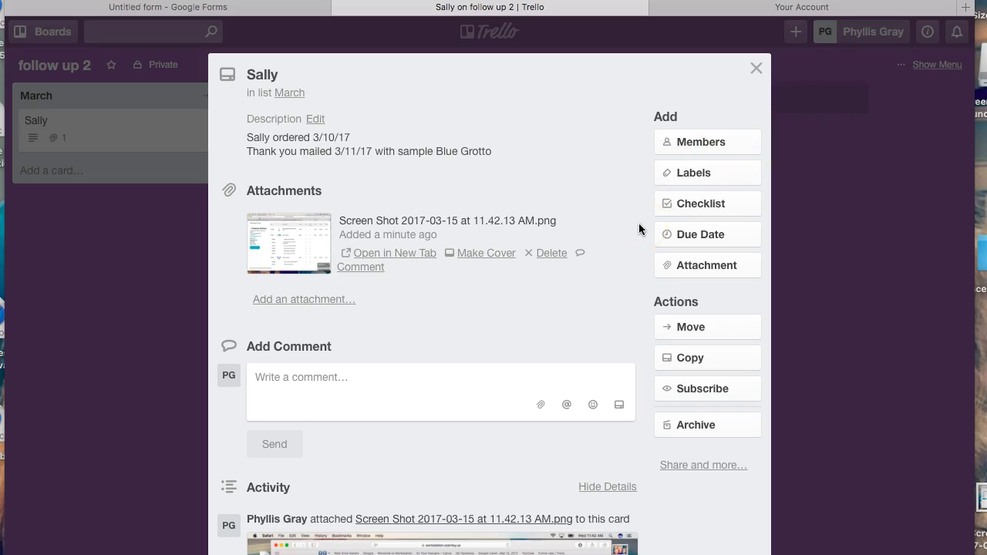
- Add a checklist titled "Checklist" to the card with the first item "email a thank you"
{"action": "left_click", "coordinate": [696, 207]}
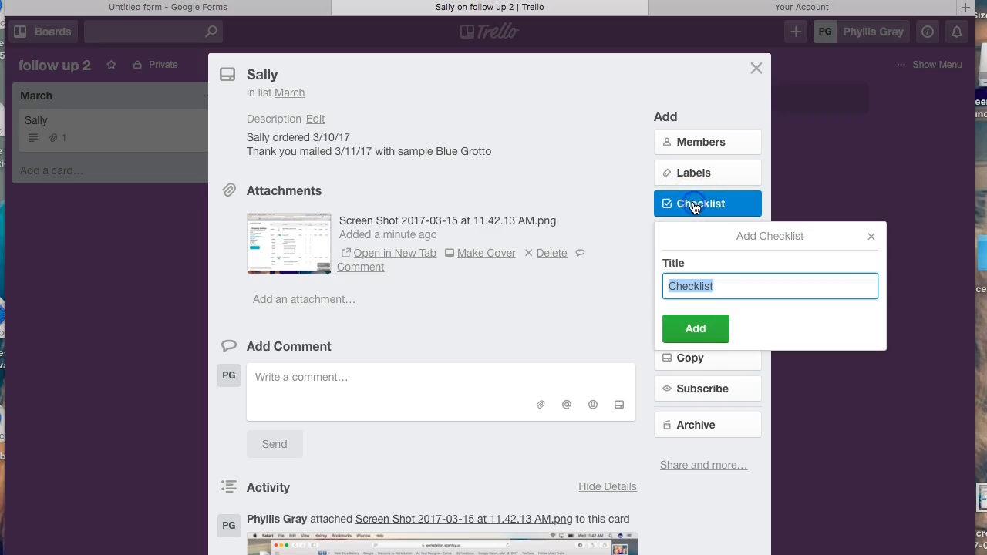
{"action": "left_click", "coordinate": [704, 333]}
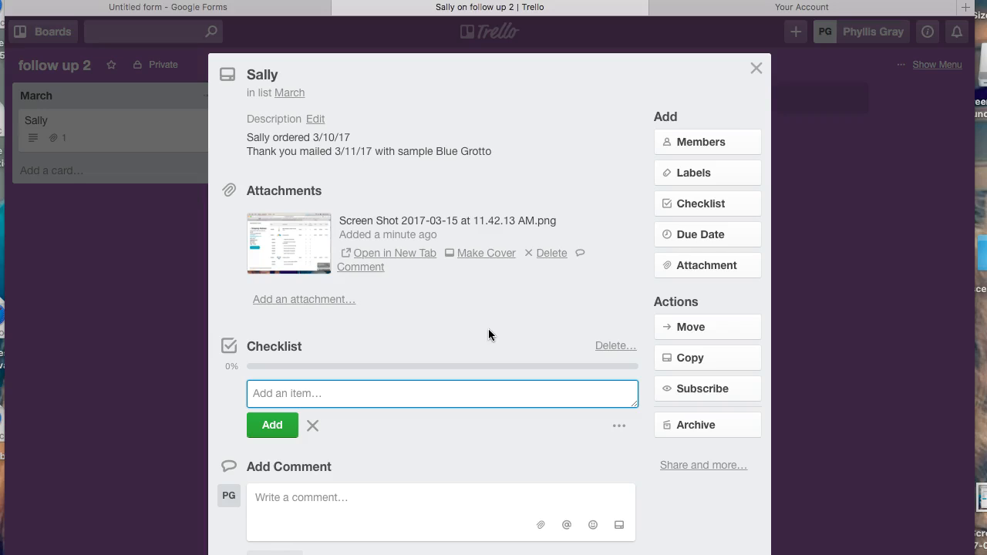
{"action": "type", "text": "email a thank you"}
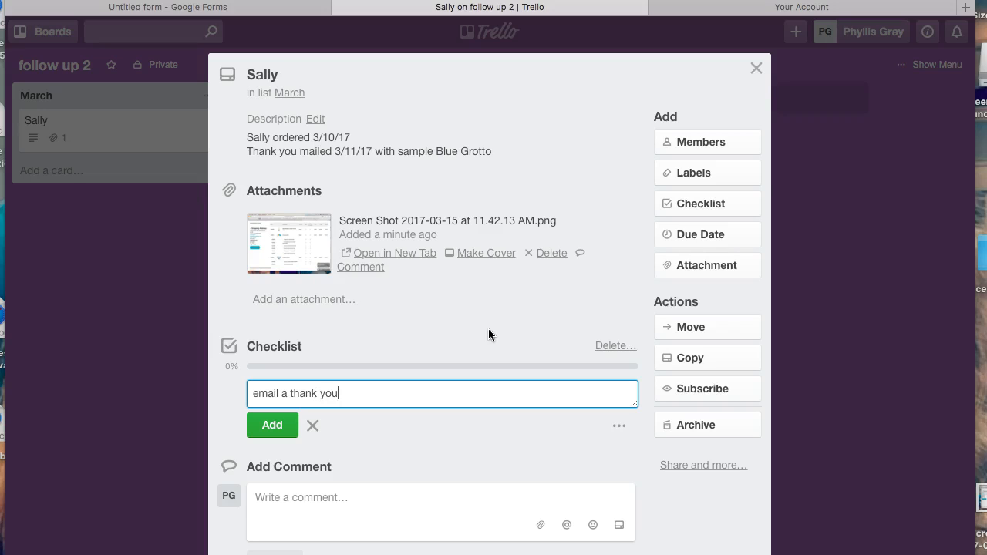
{"action": "key", "text": "Return"}
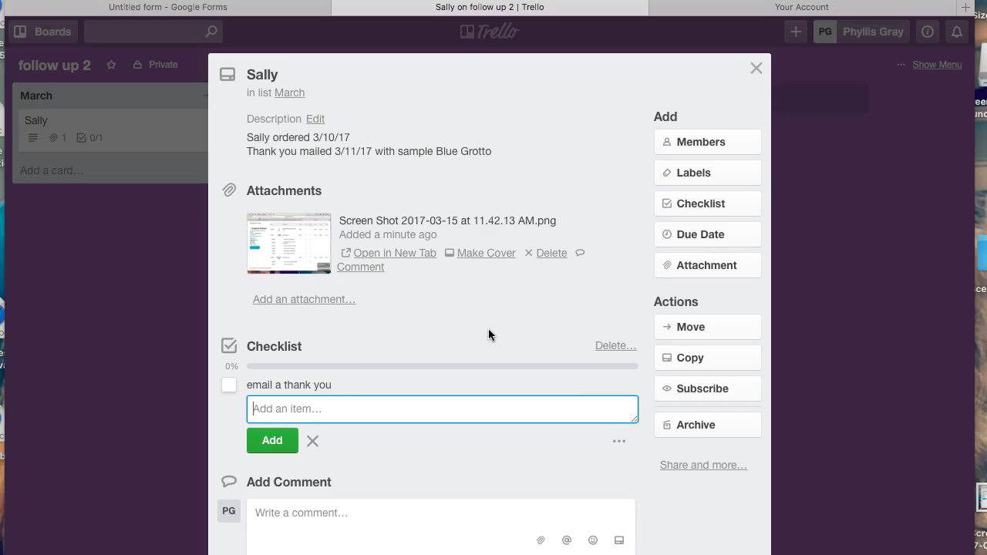
- Add the checklist items "mail thank you card with sample" and "2 day follow up (call, text, email)"
{"action": "type", "text": "mail thank you card with sam"}
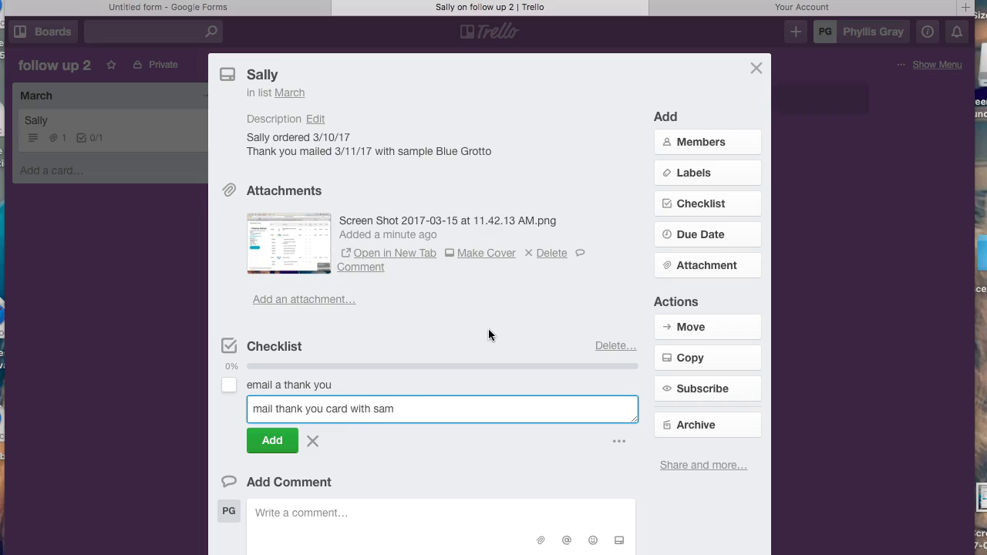
{"action": "type", "text": "ple"}
{"action": "key", "text": "Return"}
{"action": "type", "text": "2 day follow up"}
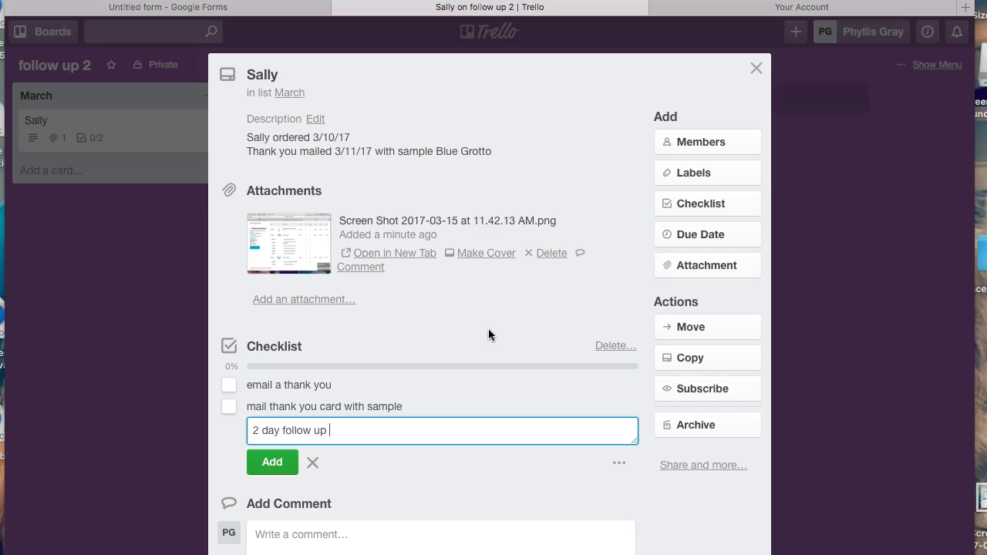
{"action": "type", "text": " (call, text, email)"}
{"action": "key", "text": "Return"}
- Add the checklist items "2 weeks", "2 months" and "mail SOTM card"
{"action": "type", "text": "2 weeks"}
{"action": "key", "text": "Return"}
{"action": "type", "text": "2 months"}
{"action": "key", "text": "Return"}
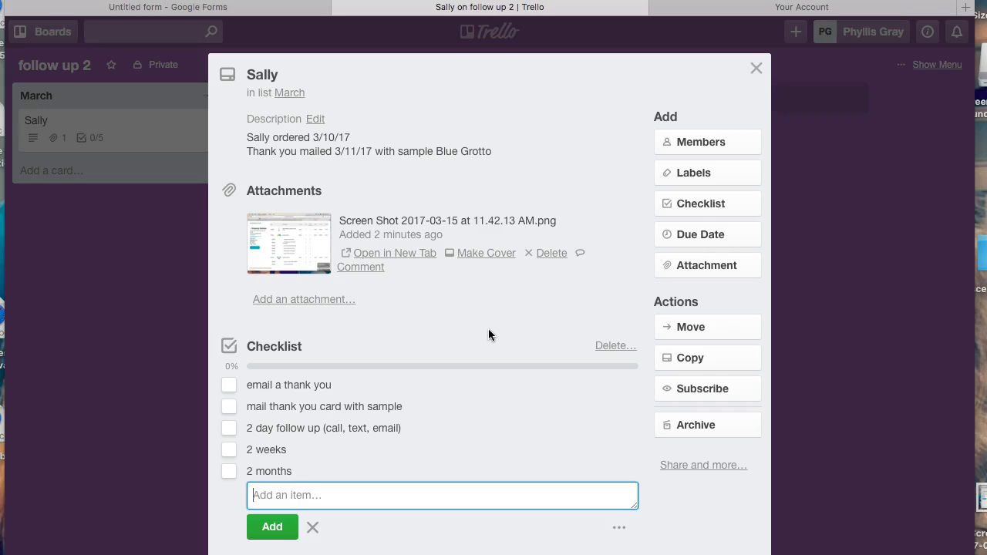
{"action": "type", "text": "mail SOTM card"}
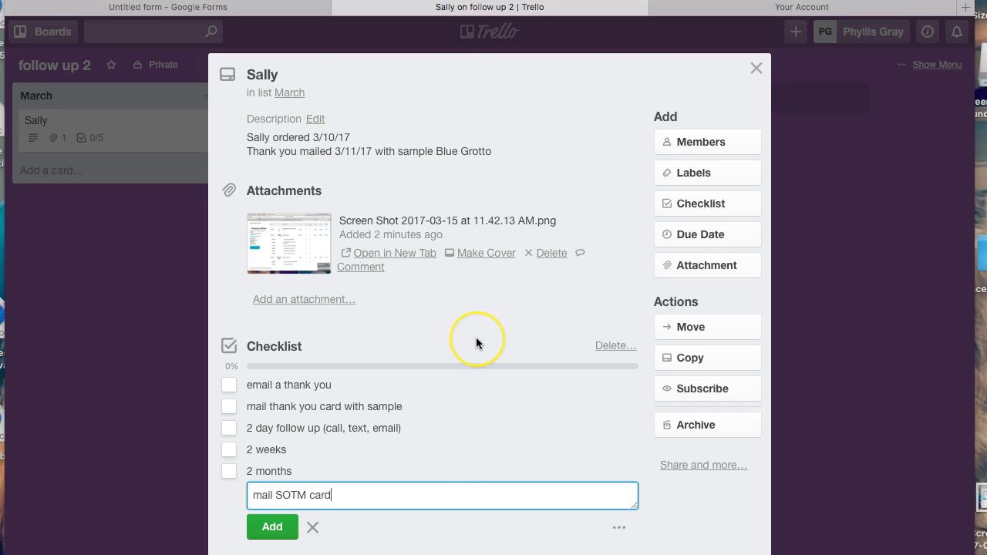
{"action": "key", "text": "Return"}
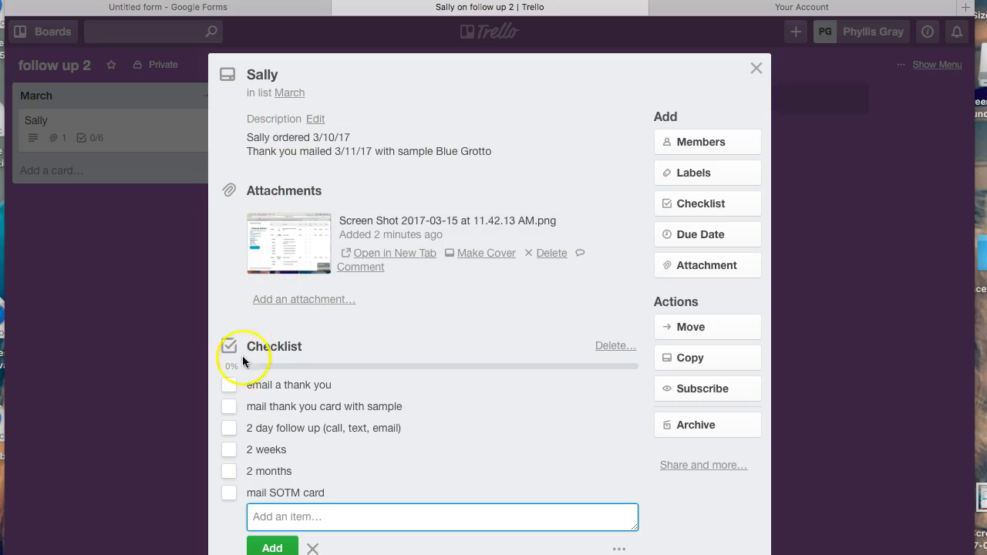
- Check off the items "email a thank you", "mail thank you card with sample" and "2 day follow up (call, text, email)" in the checklist
{"action": "left_click", "coordinate": [230, 387]}
{"action": "left_click", "coordinate": [230, 407]}
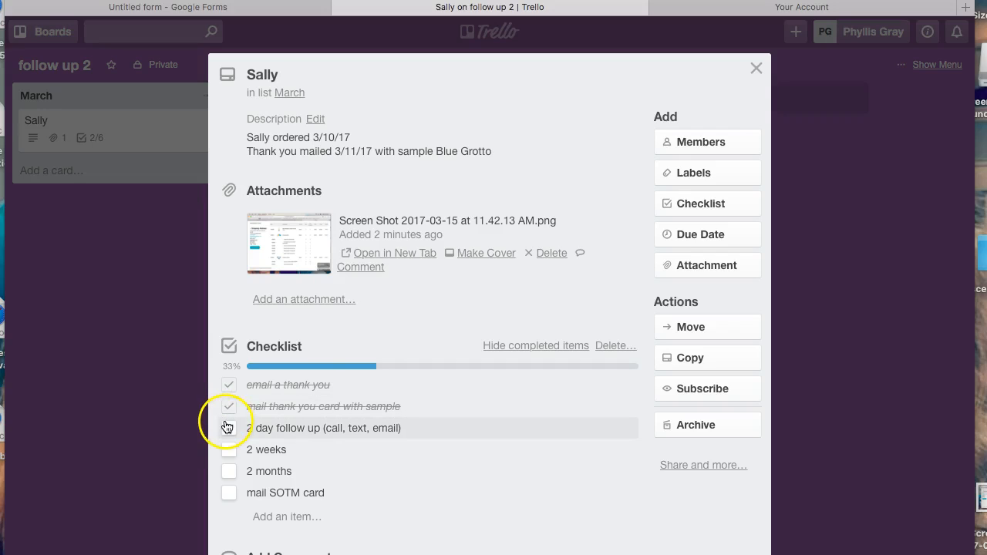
{"action": "left_click", "coordinate": [229, 429]}
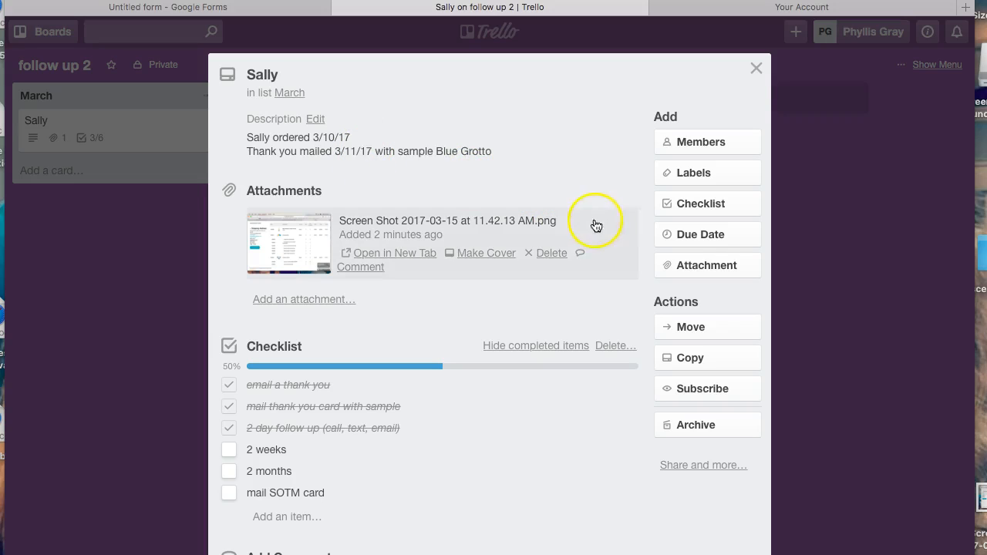
- Set the card's due date to March 24, 2017 at 11:00 AM and close the card
{"action": "left_click", "coordinate": [670, 239]}
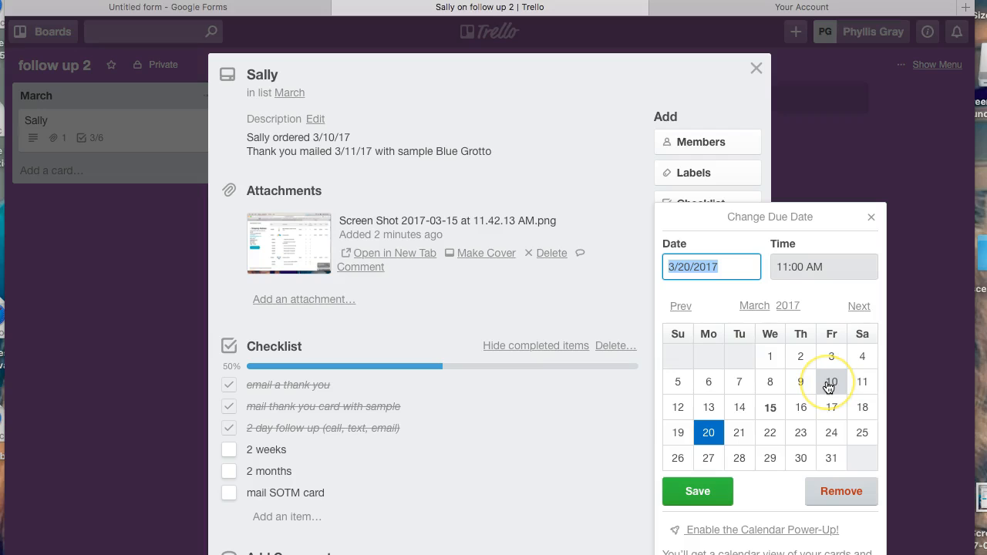
{"action": "left_click", "coordinate": [833, 433]}
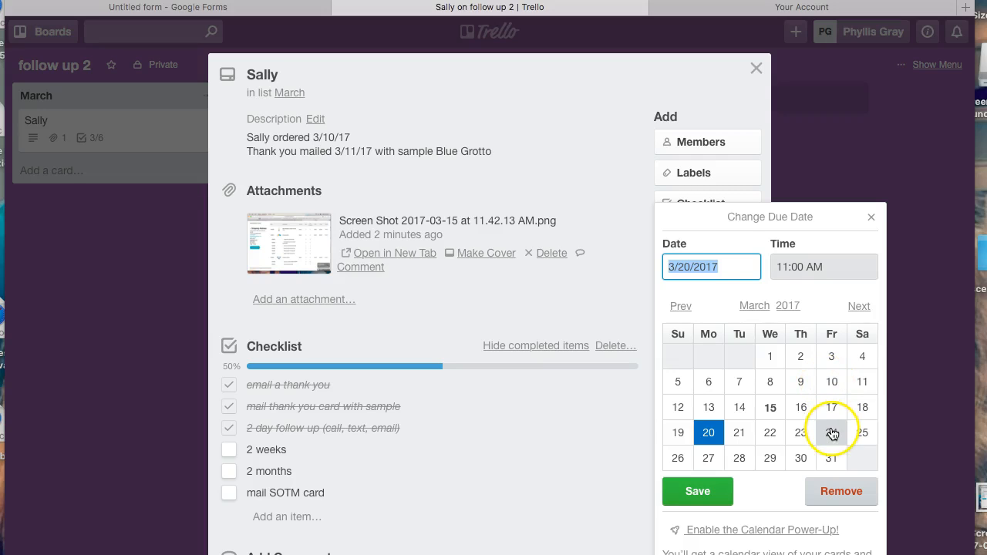
{"action": "left_click", "coordinate": [833, 433]}
{"action": "left_click", "coordinate": [705, 494]}
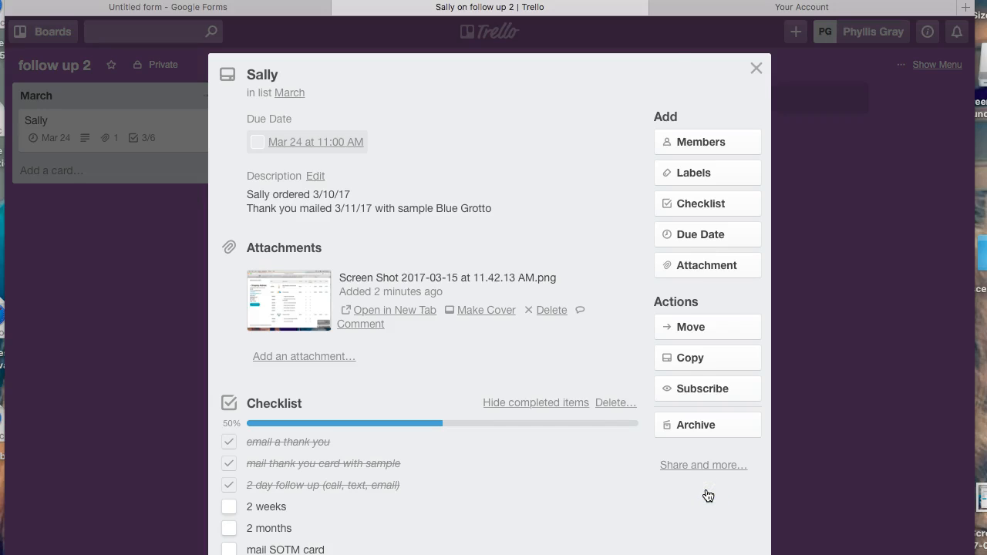
{"action": "left_click", "coordinate": [757, 70]}
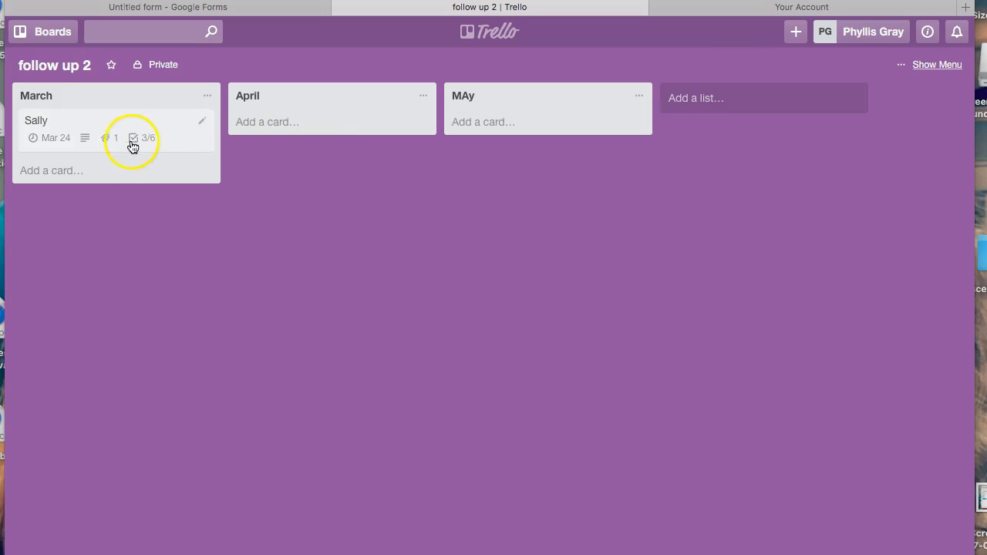
- Check off the "2 weeks" checklist item on the March card and move the card to the MAy list
{"action": "left_click", "coordinate": [66, 144]}
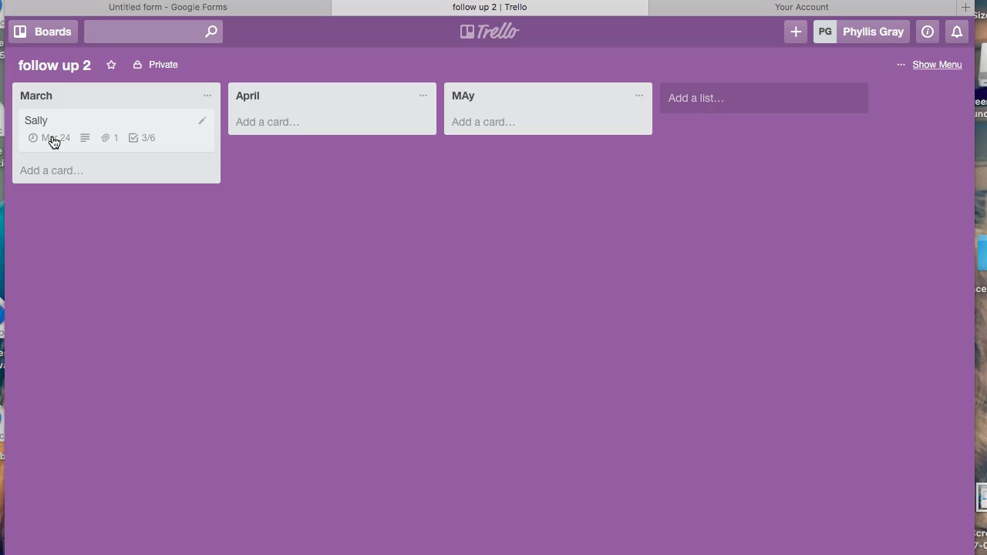
{"action": "left_click", "coordinate": [79, 139]}
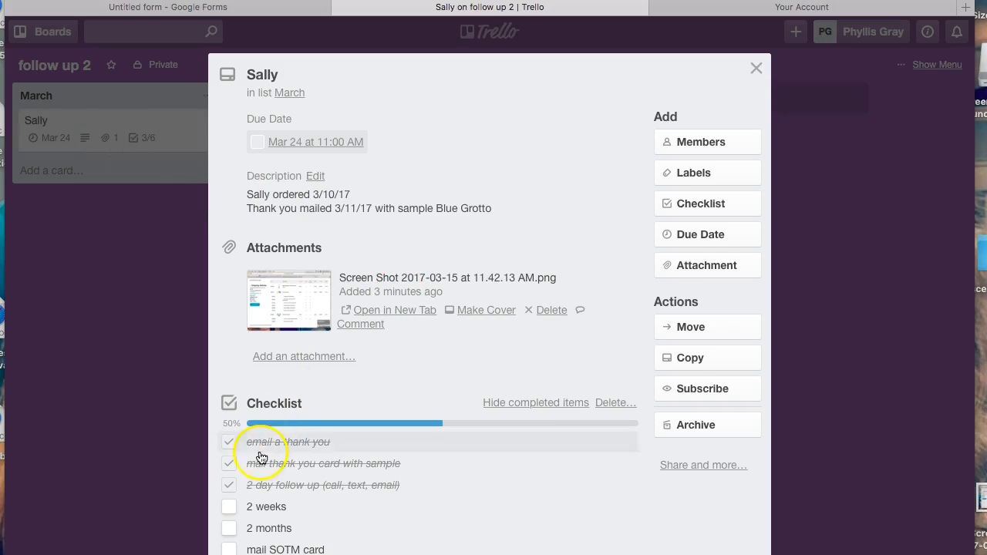
{"action": "left_click", "coordinate": [231, 507]}
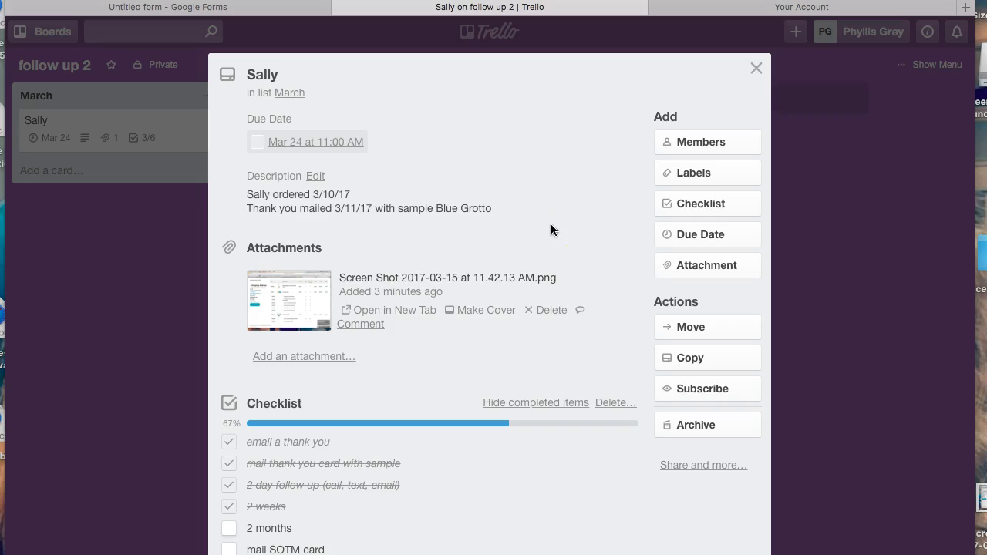
{"action": "left_click", "coordinate": [756, 68]}
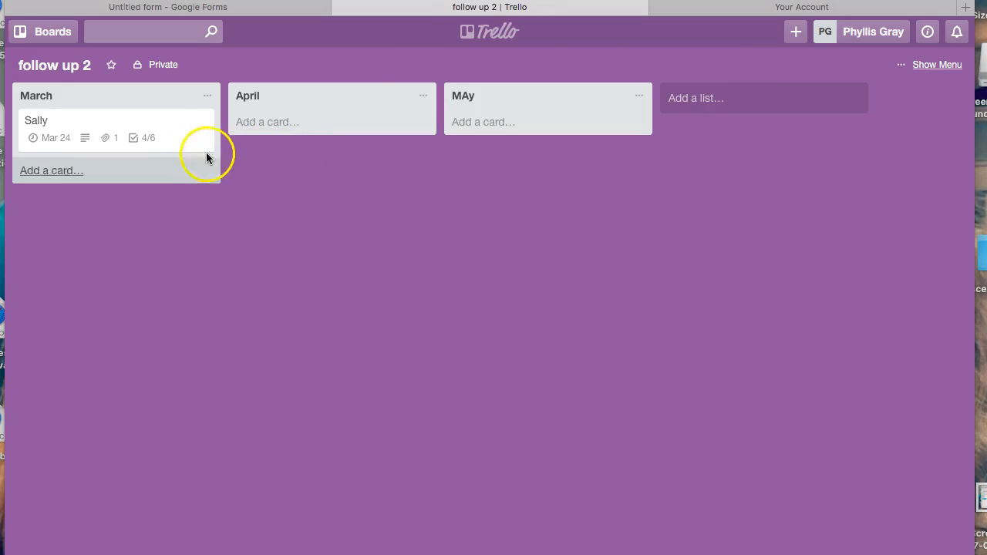
{"action": "left_click", "coordinate": [165, 134]}
{"action": "left_click_drag", "start_coordinate": [165, 133], "coordinate": [588, 135]}
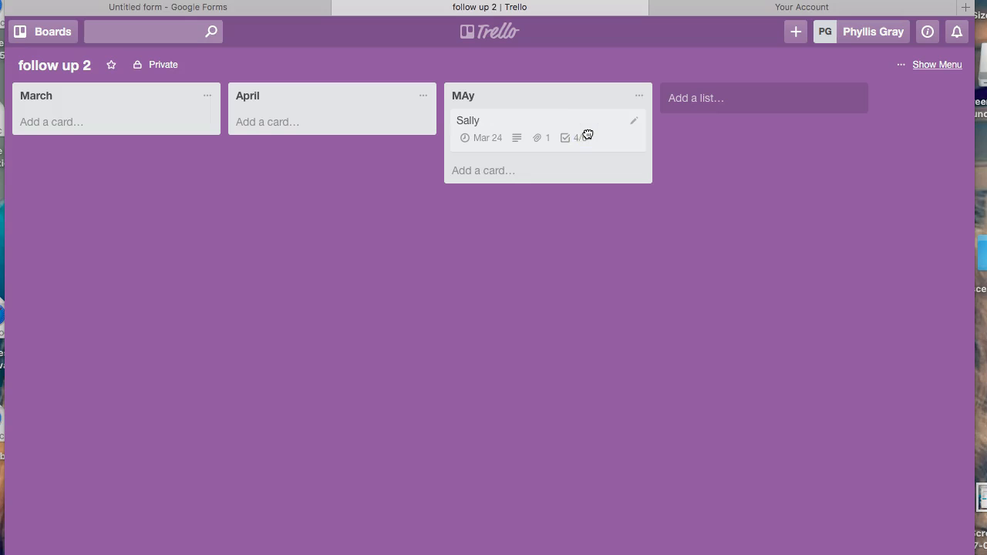
- Change the moved card's due date to 5/19/2017 and enable the Calendar Power-Up for the board
{"action": "left_click", "coordinate": [587, 135]}
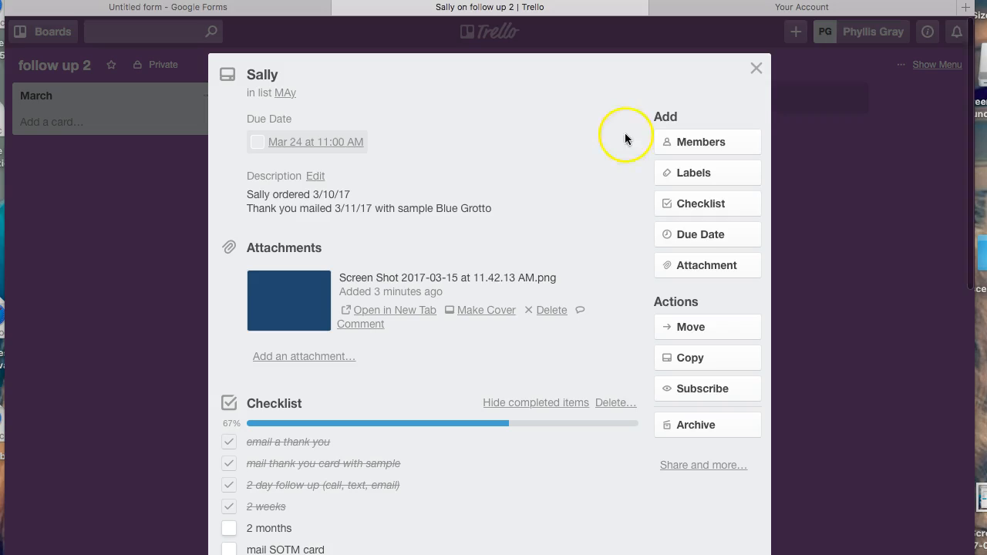
{"action": "left_click", "coordinate": [694, 237]}
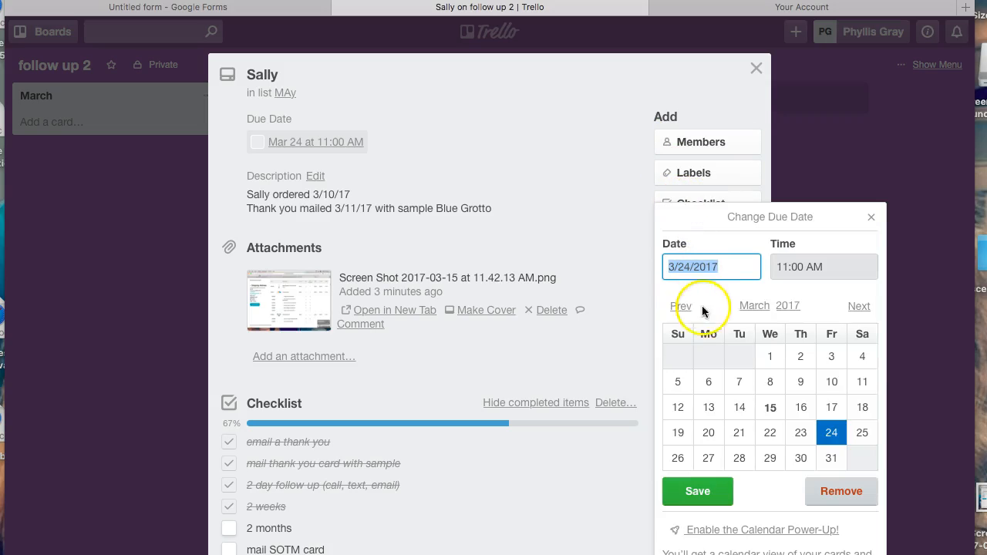
{"action": "left_click", "coordinate": [858, 307]}
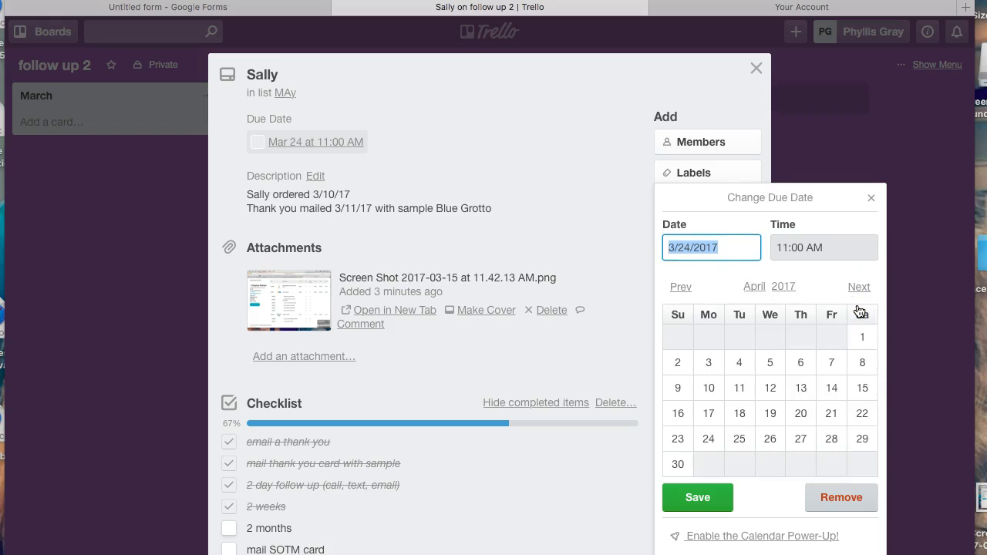
{"action": "left_click", "coordinate": [859, 289]}
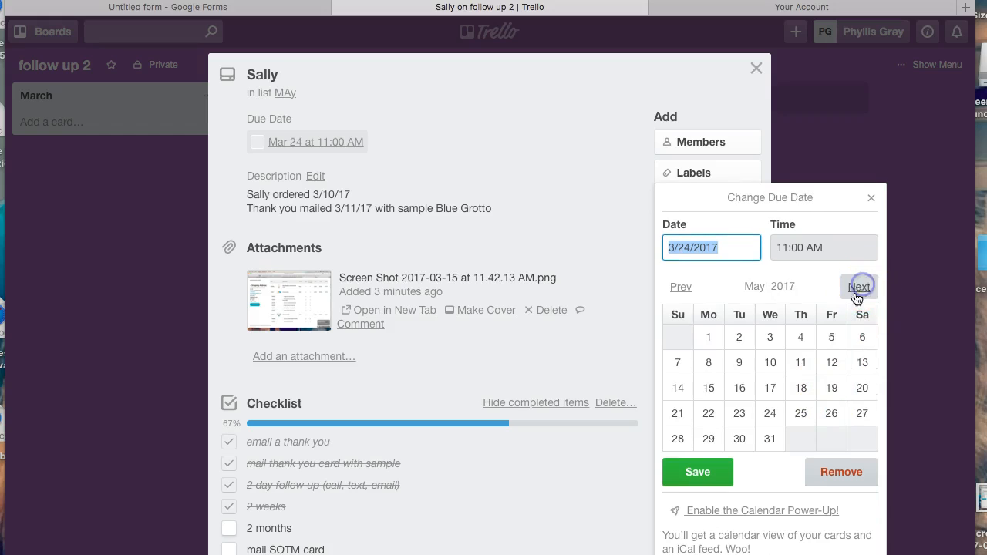
{"action": "left_click", "coordinate": [833, 387]}
{"action": "left_click", "coordinate": [724, 472]}
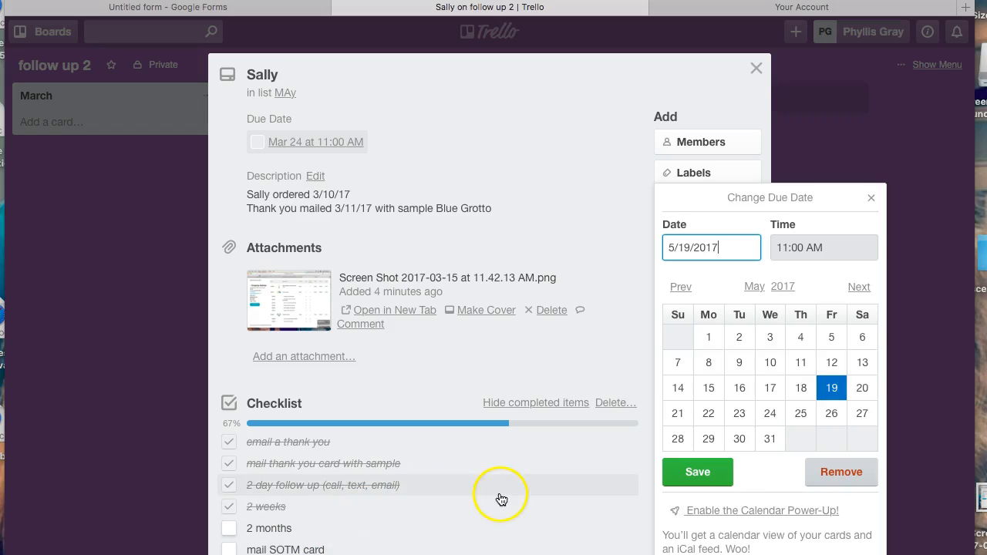
{"action": "left_click", "coordinate": [731, 517]}
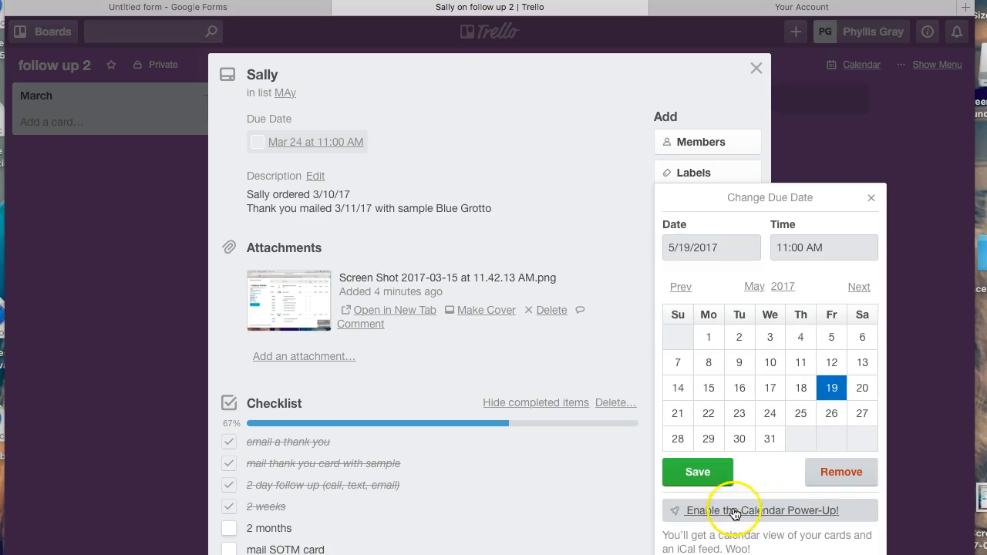
{"action": "left_click", "coordinate": [697, 472]}
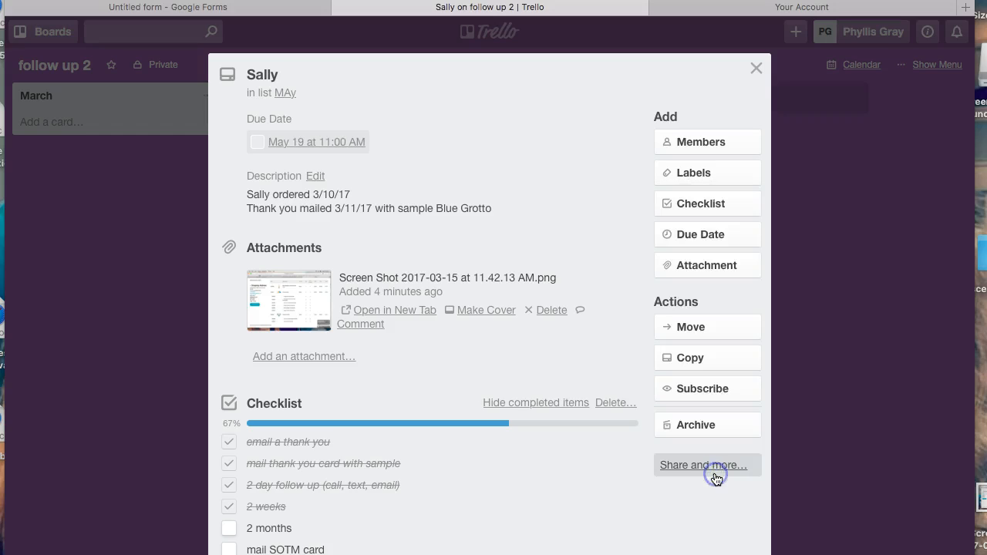
{"action": "left_click", "coordinate": [756, 68]}
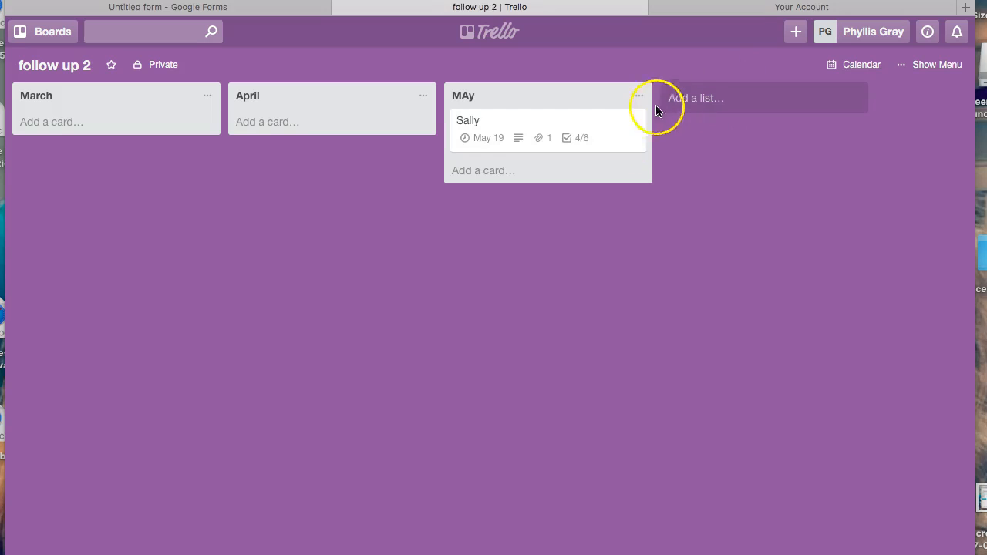
- Open the board's calendar in month view and examine the scheduled cards from March through May 2017
{"action": "left_click", "coordinate": [857, 67]}
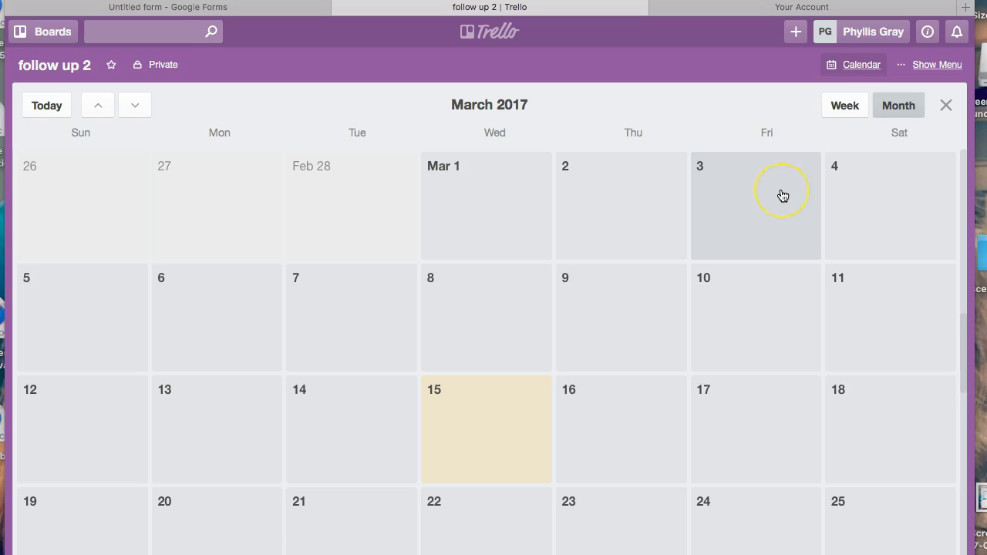
{"action": "left_click", "coordinate": [898, 107]}
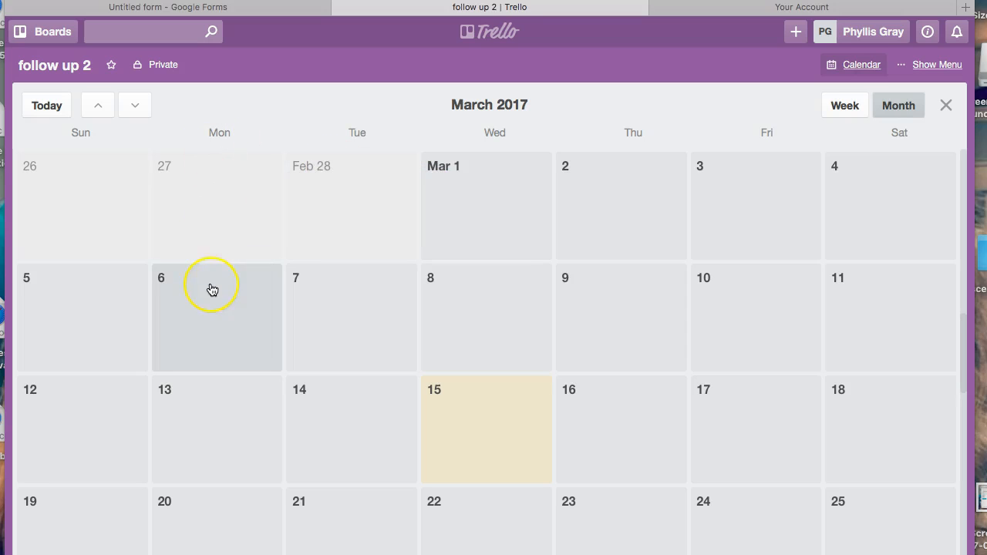
{"action": "scroll", "coordinate": [212, 290], "scroll_direction": "up", "scroll_amount": 5}
{"action": "scroll", "coordinate": [134, 410], "scroll_direction": "down", "scroll_amount": 3}
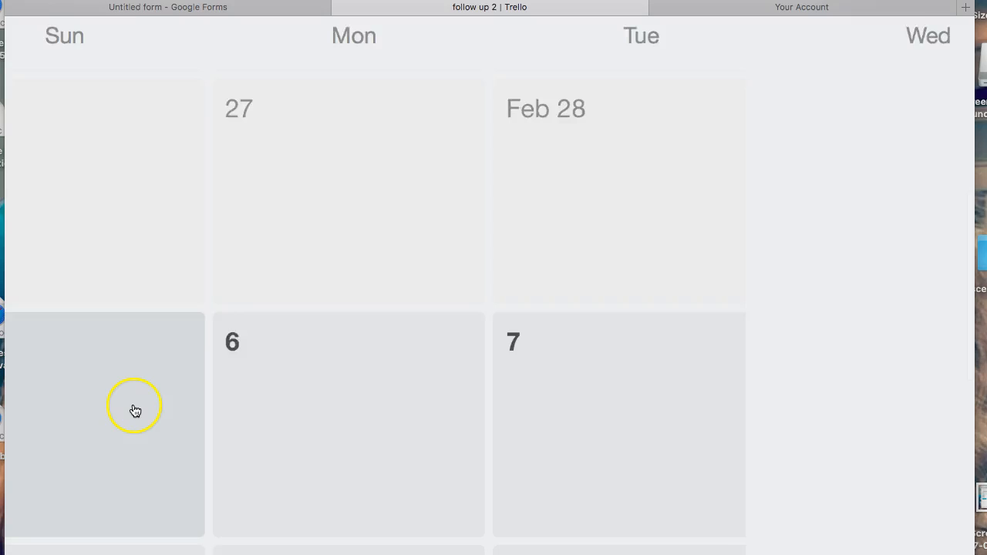
{"action": "scroll", "coordinate": [135, 411], "scroll_direction": "down", "scroll_amount": 3}
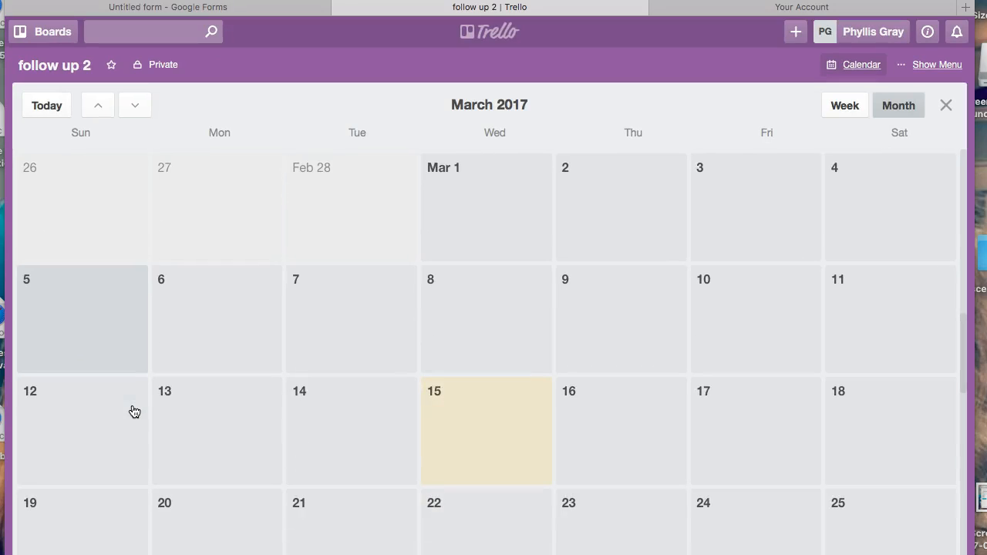
{"action": "scroll", "coordinate": [134, 411], "scroll_direction": "down", "scroll_amount": 10}
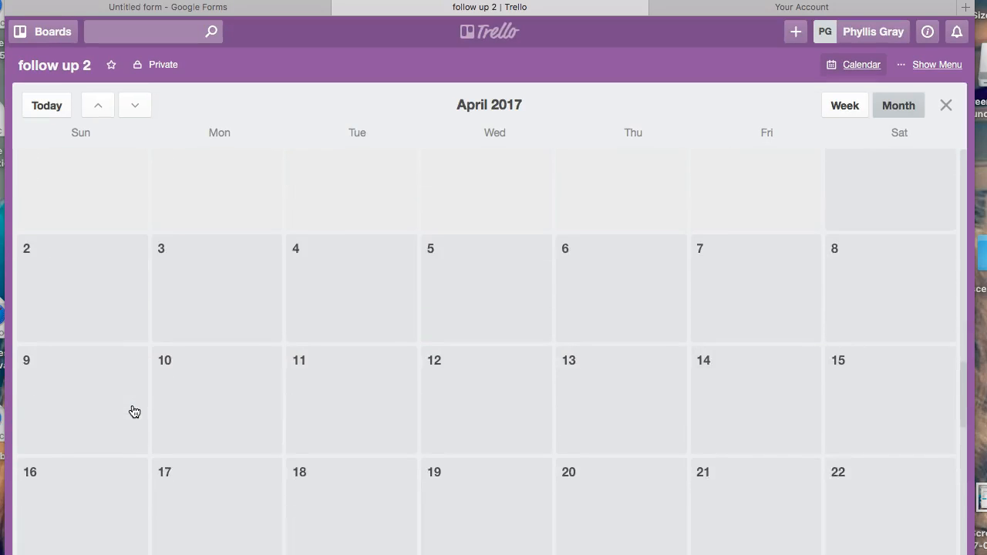
{"action": "scroll", "coordinate": [173, 279], "scroll_direction": "down", "scroll_amount": 6}
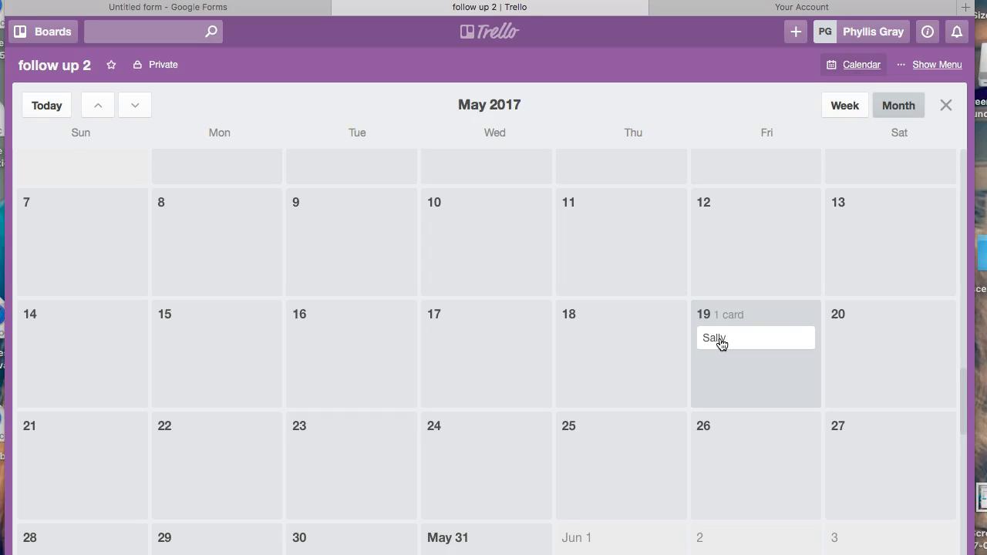
- Reopen the "follow up 2" board from the boards overview and add a card with a customer's first name to the March list
{"action": "left_click", "coordinate": [496, 47]}
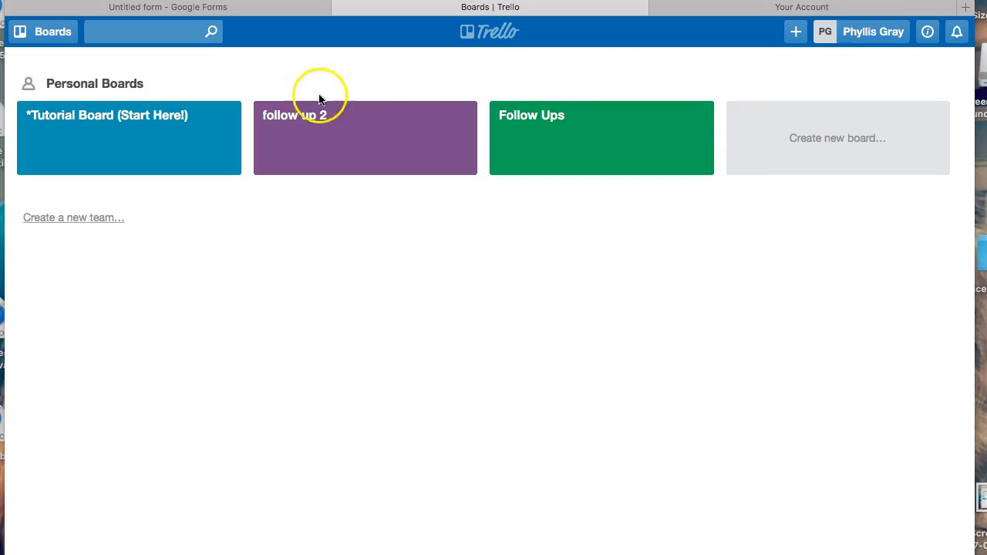
{"action": "left_click", "coordinate": [345, 149]}
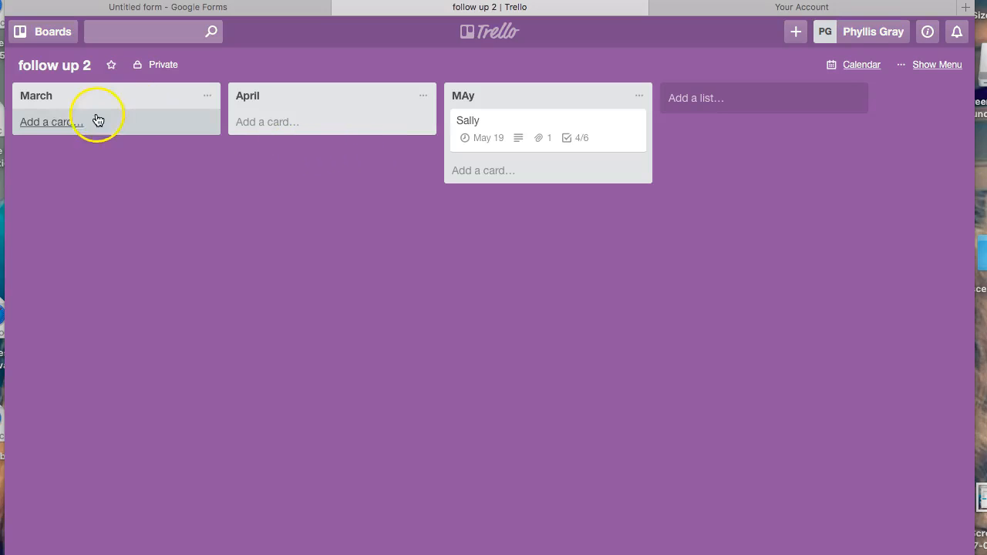
{"action": "left_click", "coordinate": [66, 123]}
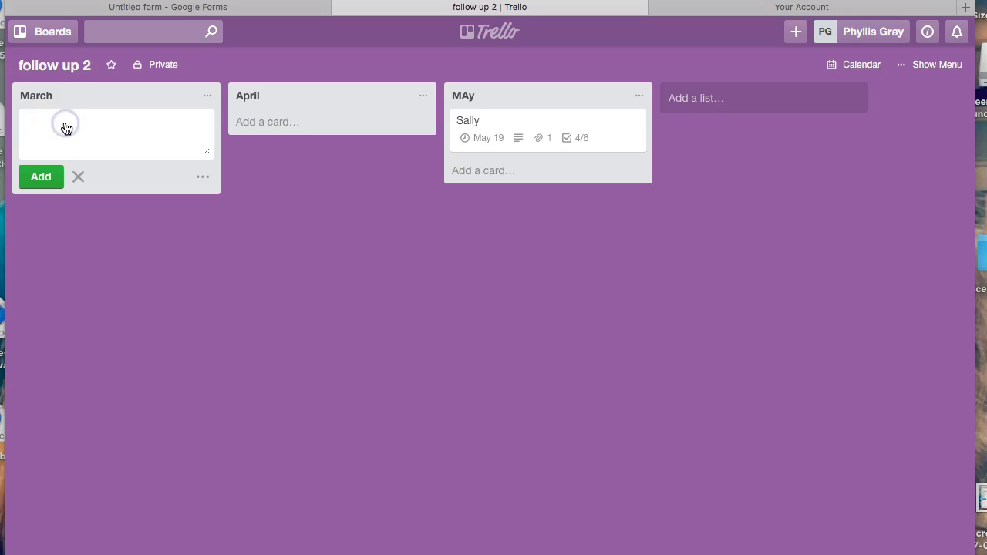
{"action": "type", "text": "jill"}
{"action": "key", "text": "Return"}
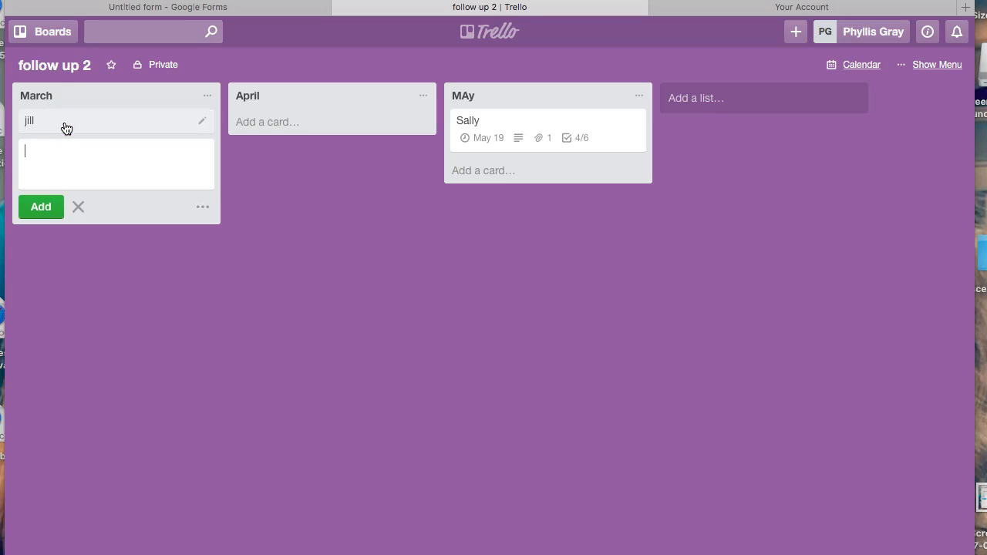
- Open the new March card and apply the green label to it
{"action": "left_click", "coordinate": [77, 122]}
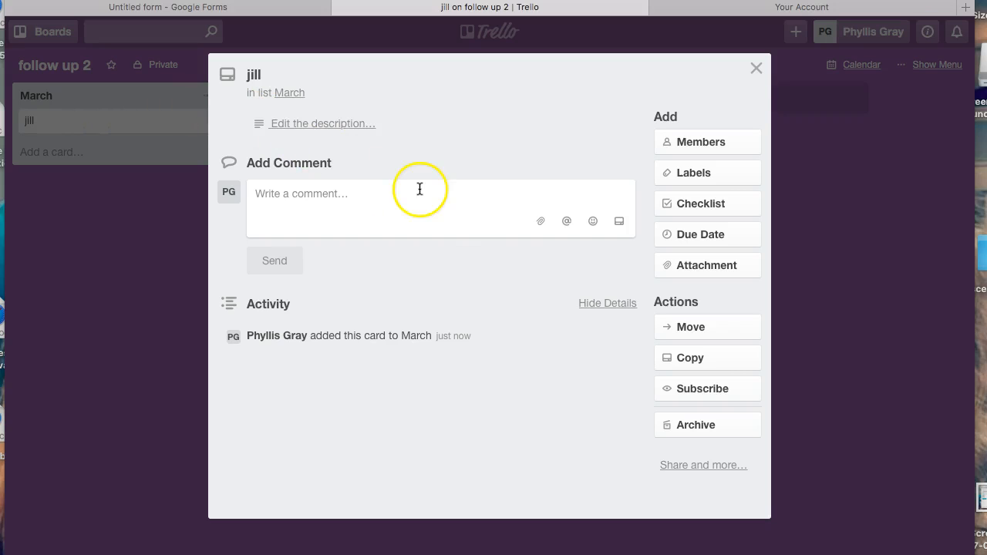
{"action": "left_click", "coordinate": [677, 174]}
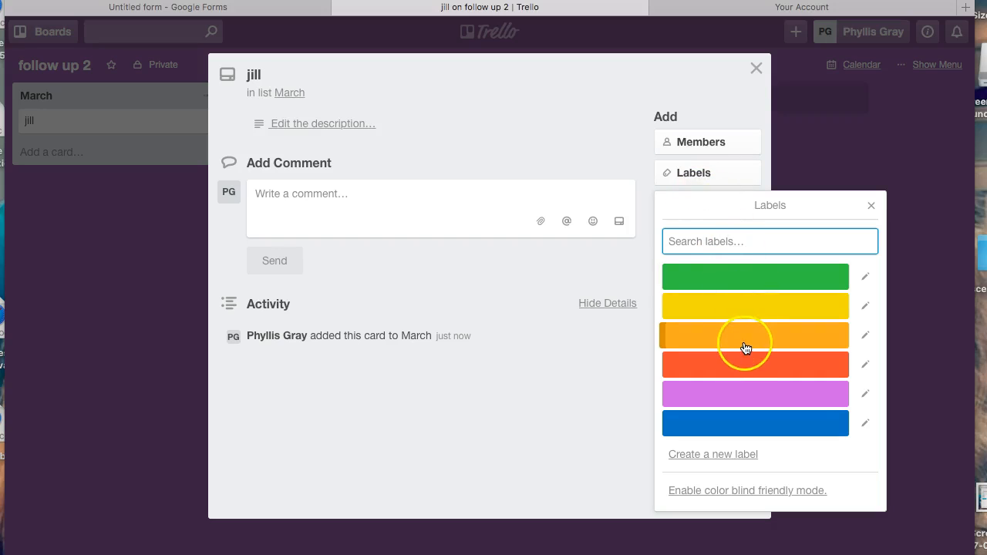
{"action": "left_click", "coordinate": [759, 283]}
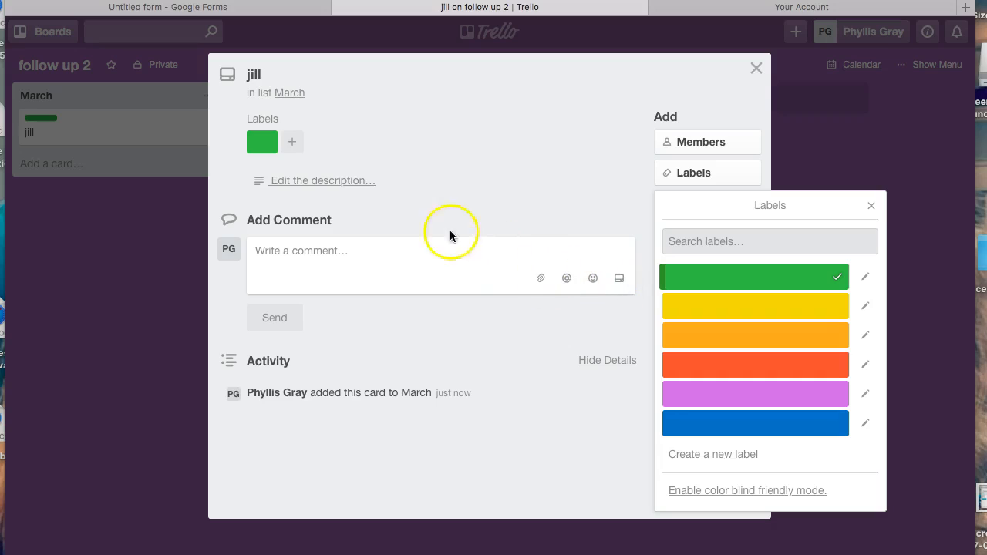
- Save the description "wants to host 3/24/17" on the green-labelled card
{"action": "left_click", "coordinate": [309, 192]}
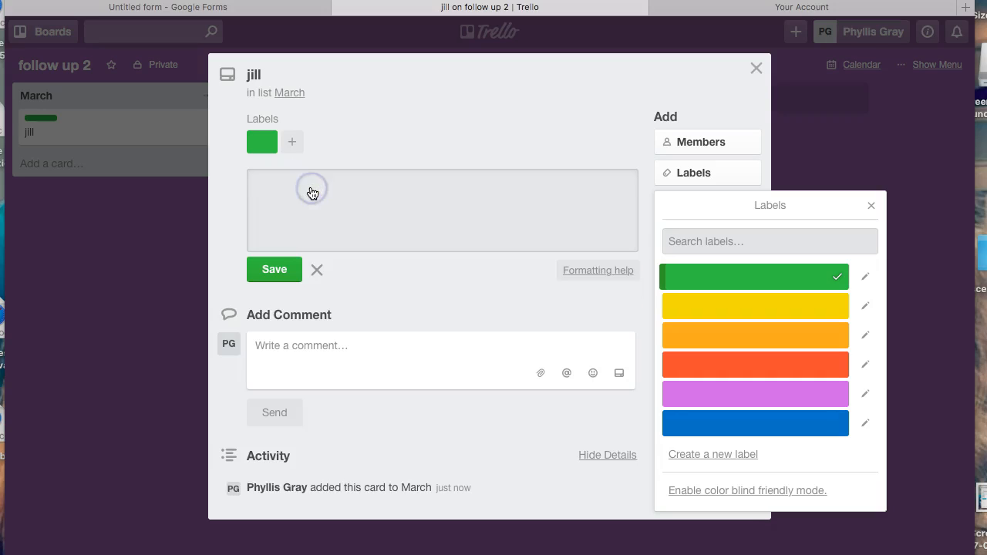
{"action": "type", "text": "wants to host 3/"}
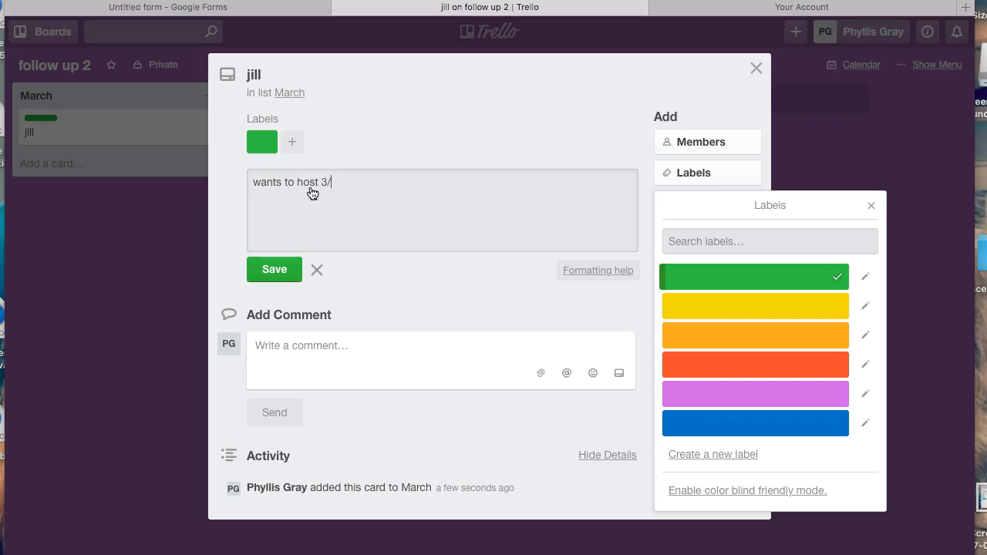
{"action": "type", "text": "24/17"}
{"action": "left_click", "coordinate": [293, 269]}
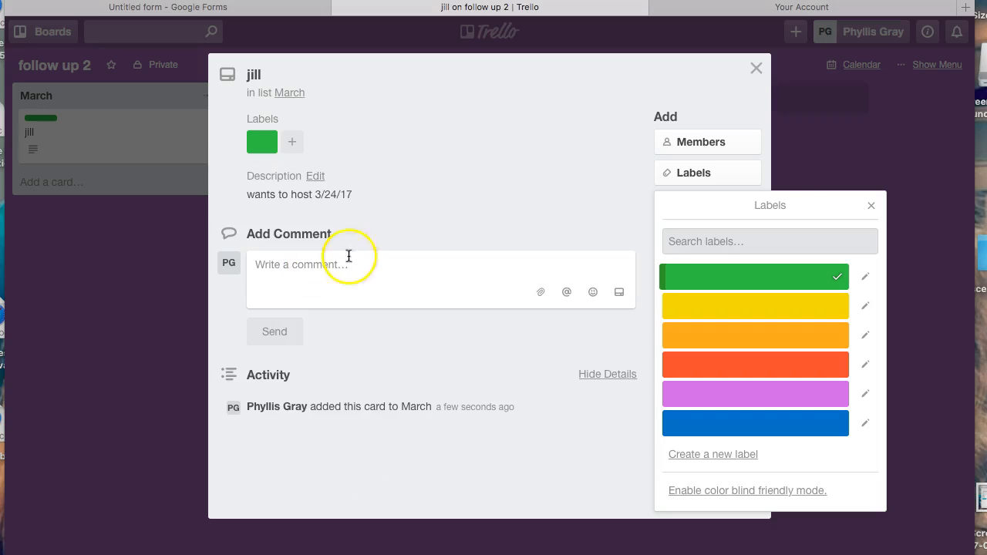
{"action": "left_click", "coordinate": [873, 211]}
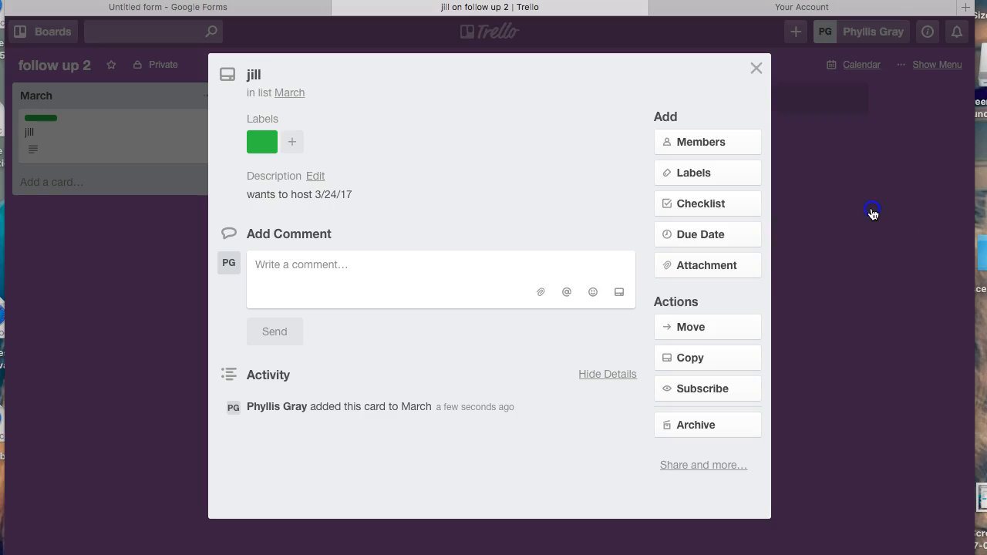
{"action": "left_click", "coordinate": [725, 205]}
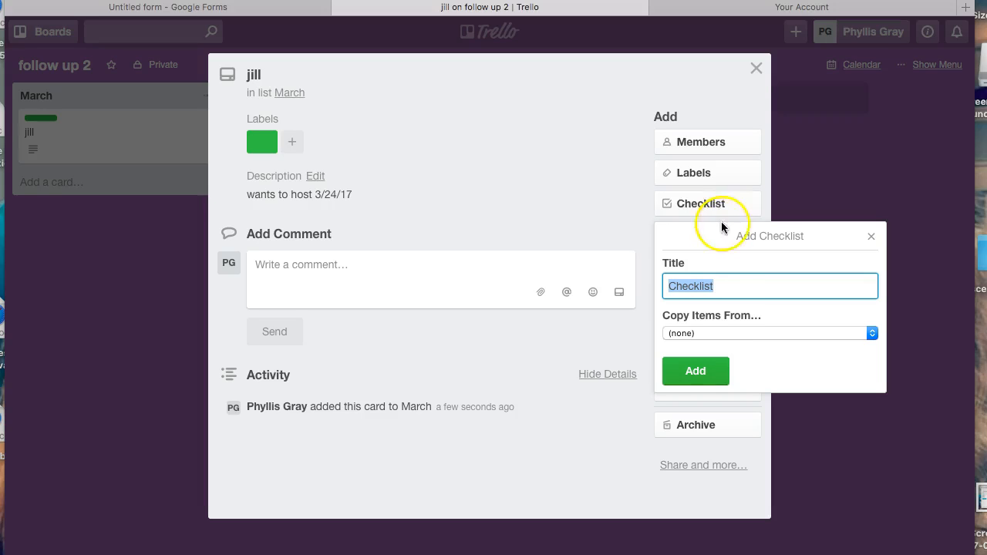
{"action": "left_click", "coordinate": [686, 333]}
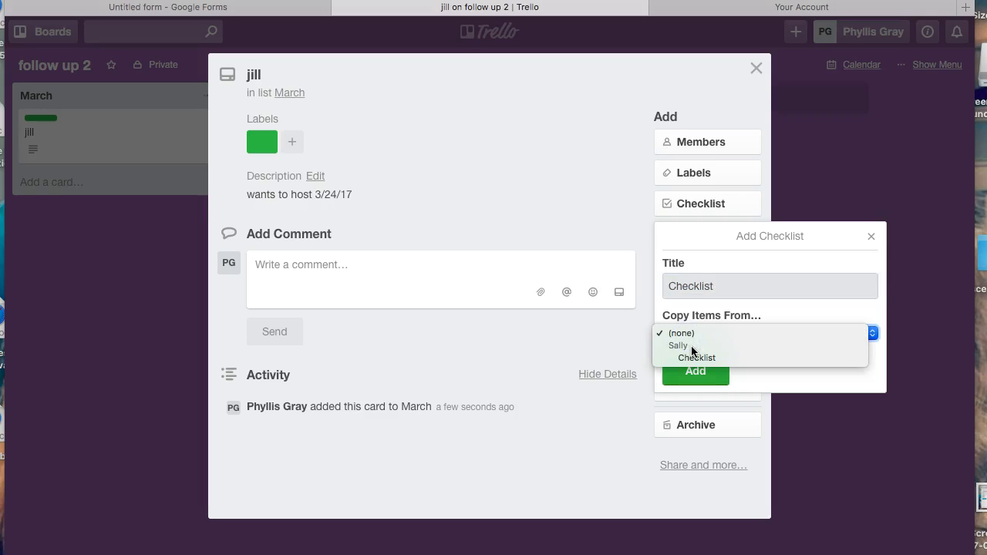
{"action": "left_click", "coordinate": [698, 349]}
{"action": "left_click", "coordinate": [694, 365]}
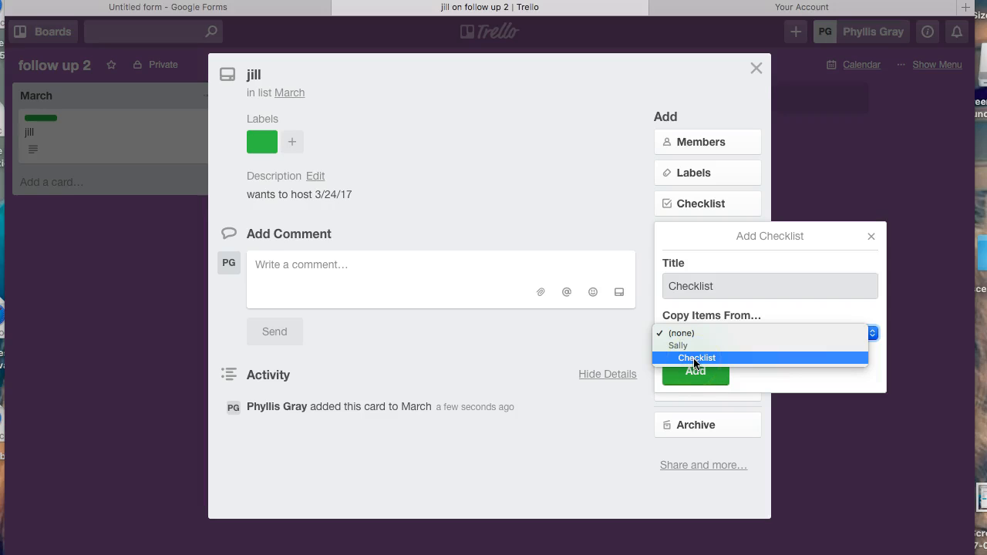
{"action": "left_click", "coordinate": [871, 236]}
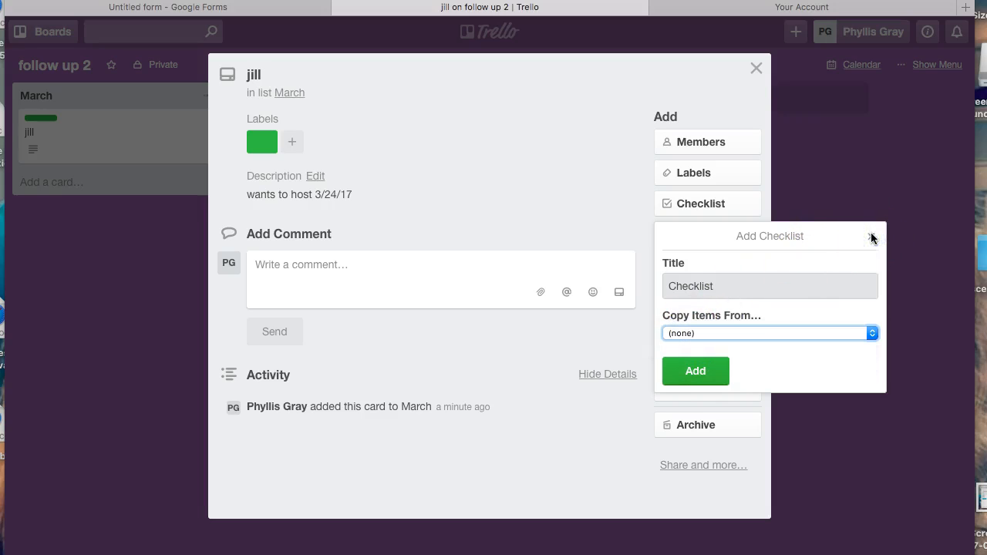
{"action": "left_click", "coordinate": [872, 237]}
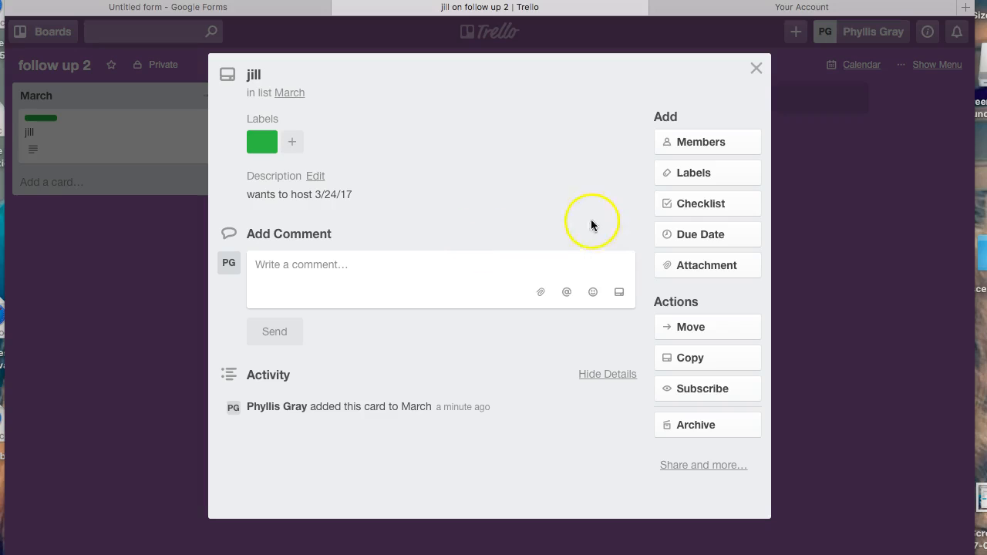
- Add a checklist titled "hostess checklist" to the open green-labelled card
{"action": "left_click", "coordinate": [694, 212]}
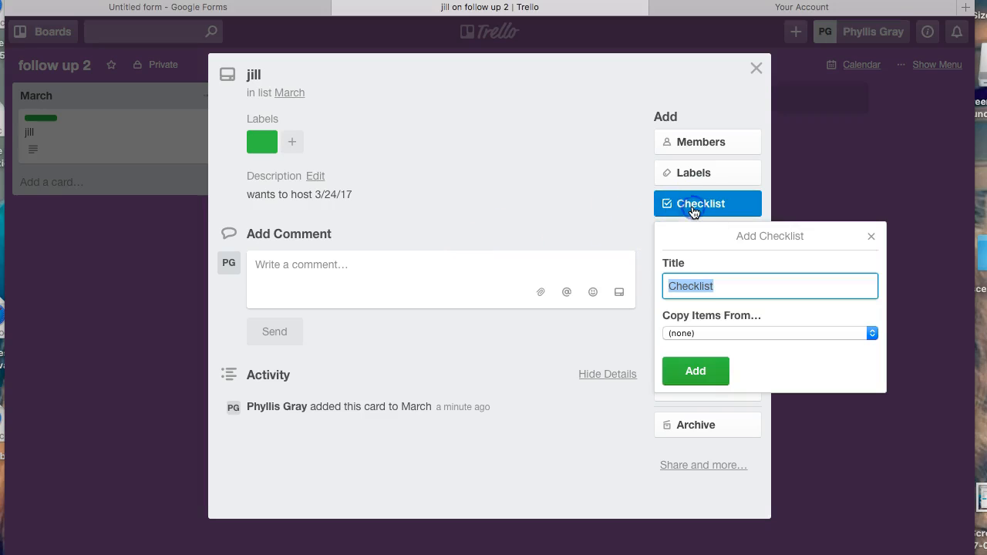
{"action": "type", "text": "te"}
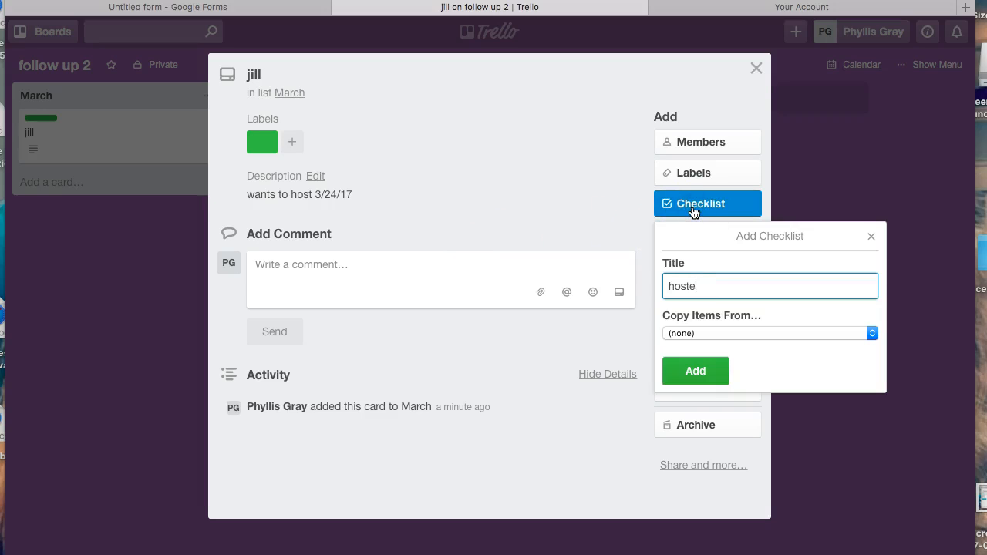
{"action": "type", "text": "ss checklist"}
{"action": "key", "text": "Return"}
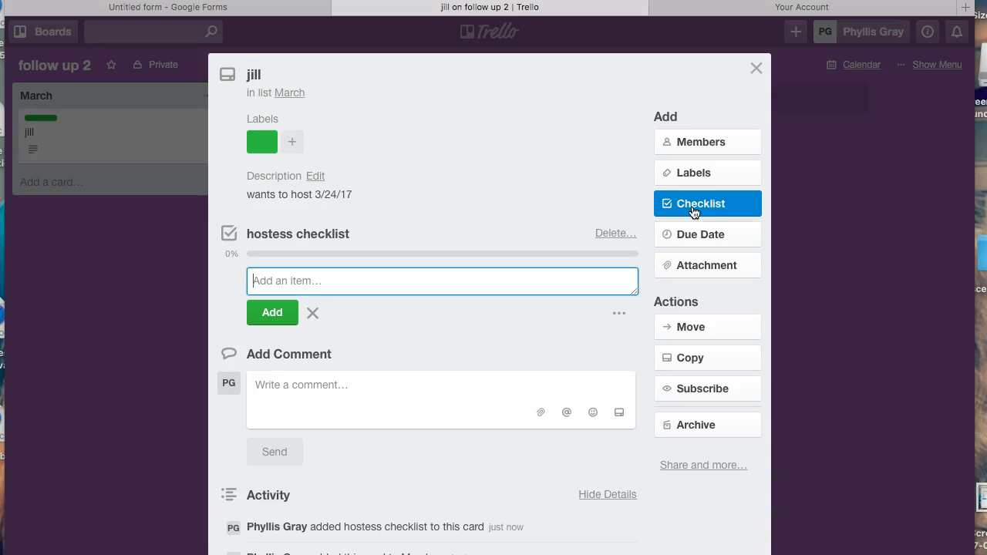
- Add the items "send packet" and "send video ints" to the hostess checklist and close the card
{"action": "type", "text": "send packet"}
{"action": "key", "text": "Return"}
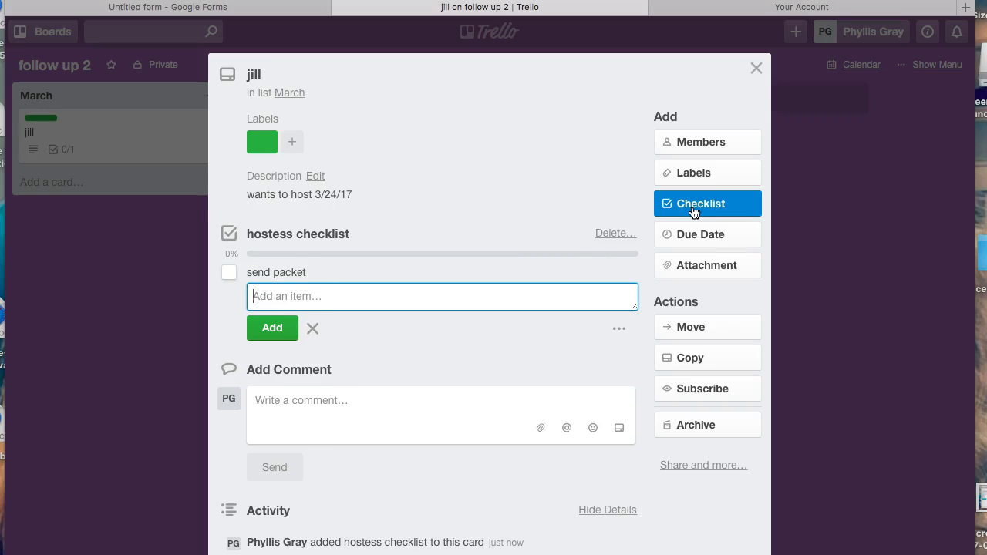
{"action": "type", "text": "send video ints"}
{"action": "key", "text": "Return"}
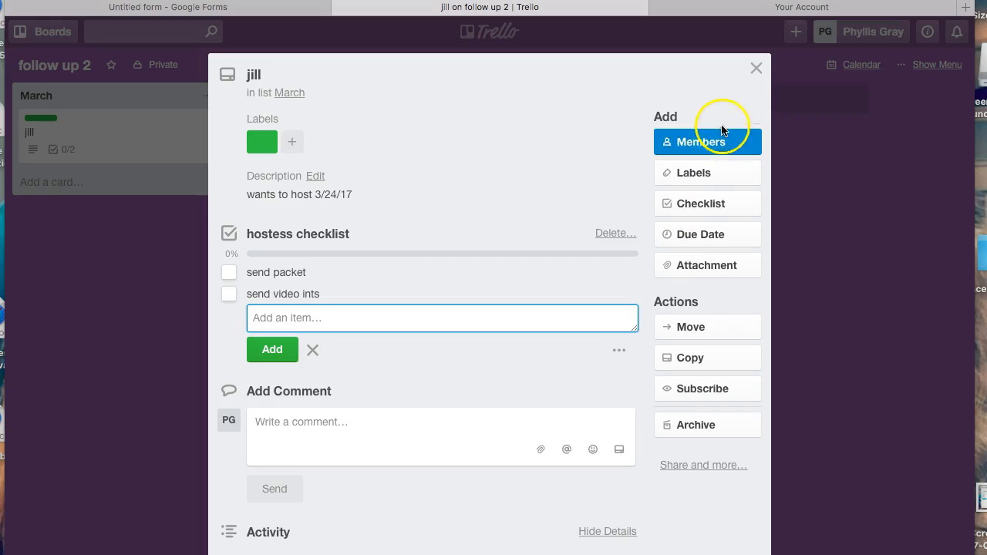
{"action": "left_click", "coordinate": [756, 69]}
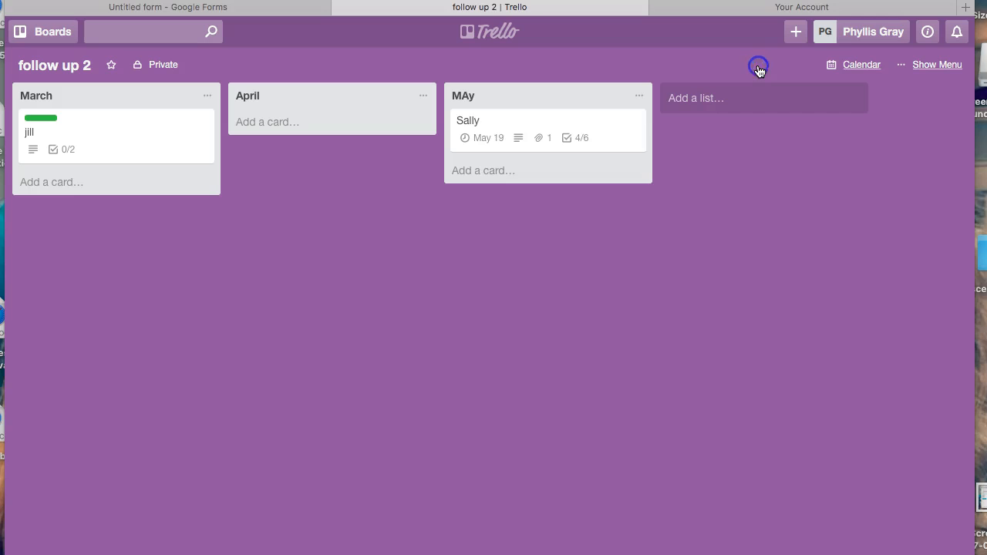
- Move the green-labelled card from the March list to the April list and append "hosted" to its description
{"action": "left_click_drag", "start_coordinate": [122, 147], "coordinate": [331, 138]}
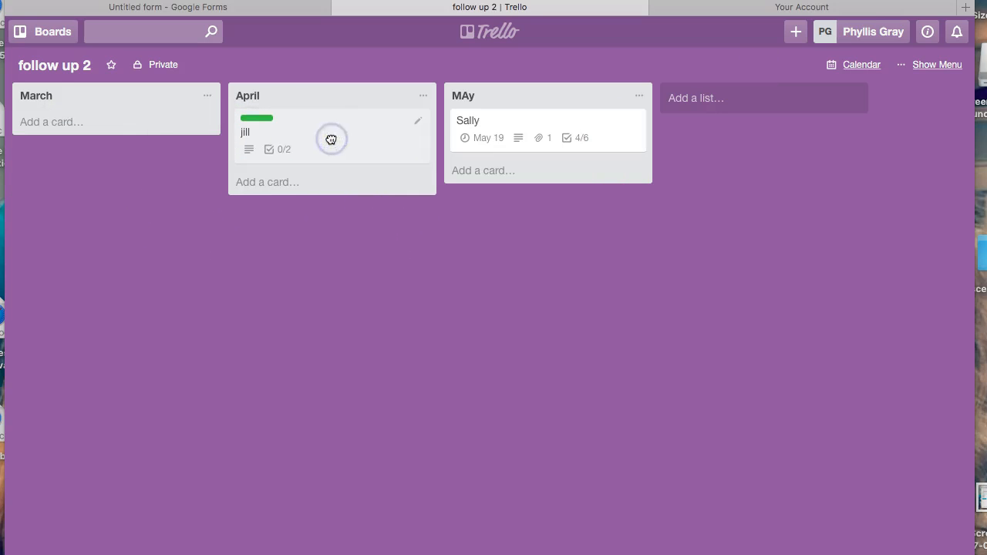
{"action": "left_click", "coordinate": [331, 125]}
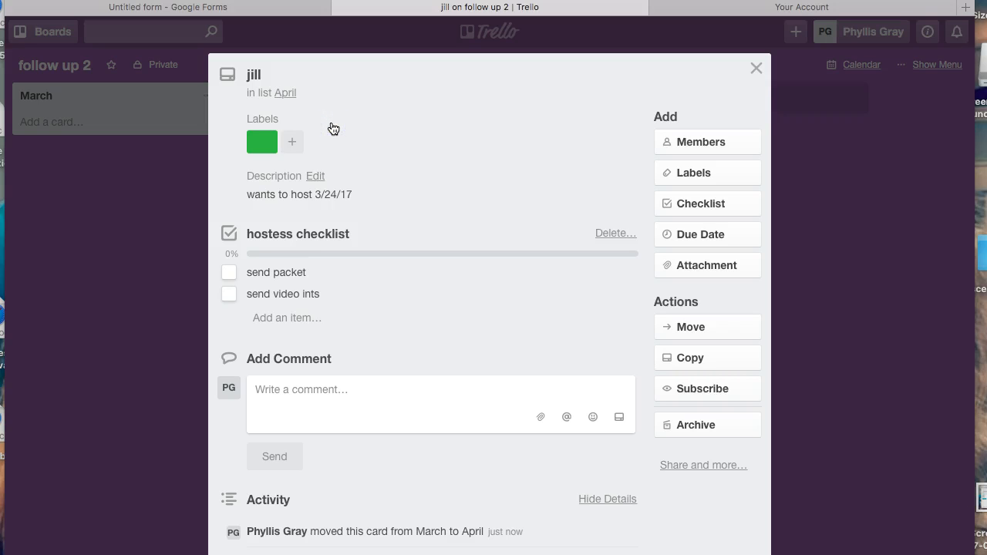
{"action": "left_click", "coordinate": [316, 176]}
{"action": "left_click", "coordinate": [363, 201]}
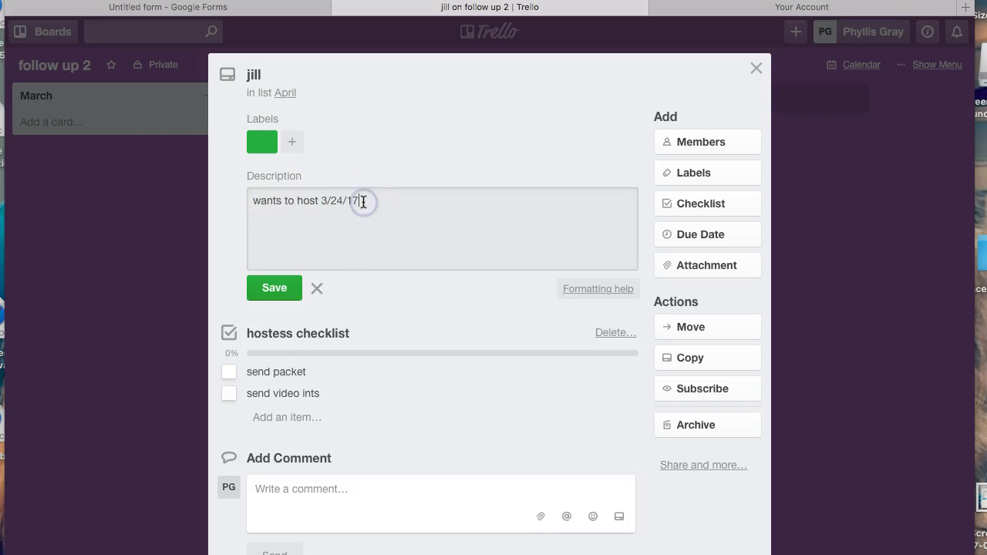
{"action": "type", "text": "hosted"}
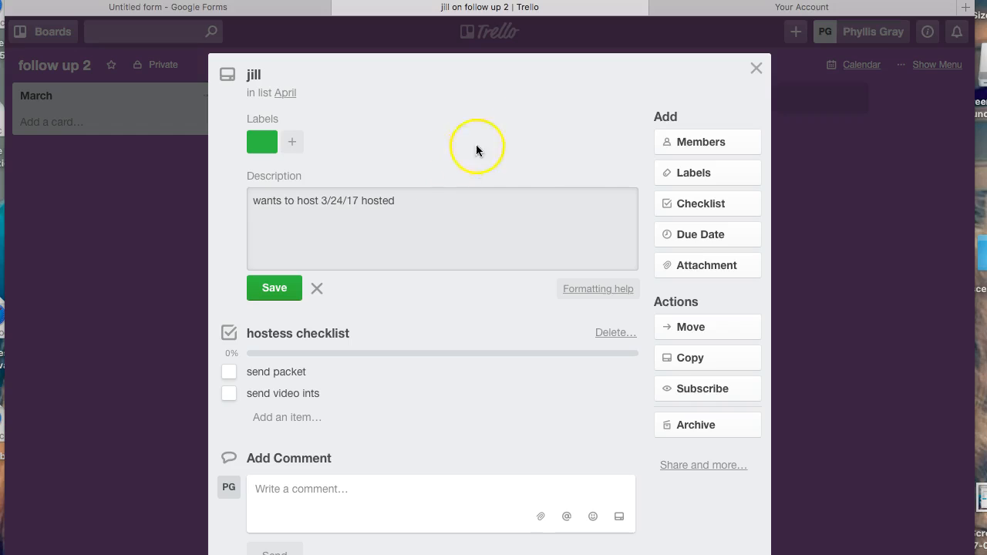
{"action": "left_click", "coordinate": [757, 70]}
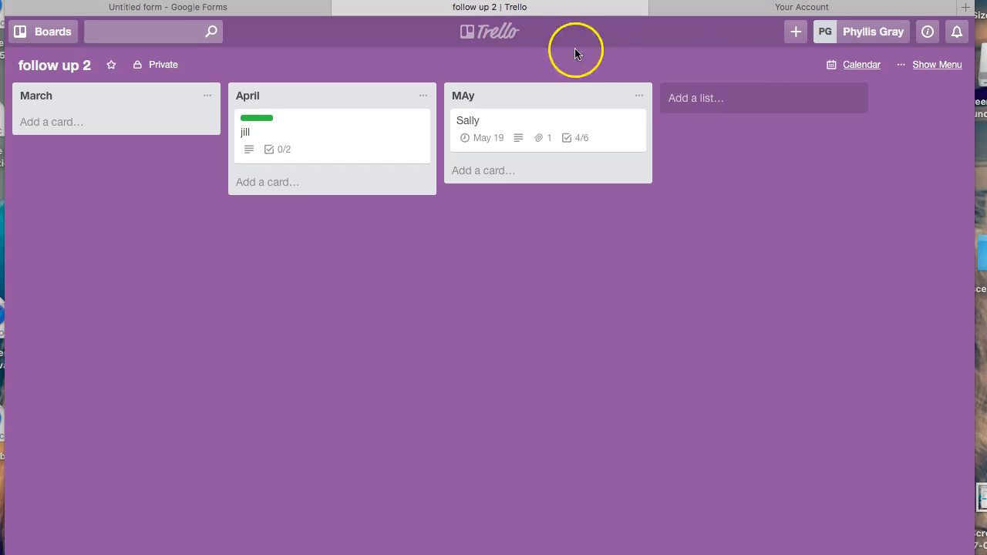
{"action": "left_click", "coordinate": [503, 34]}
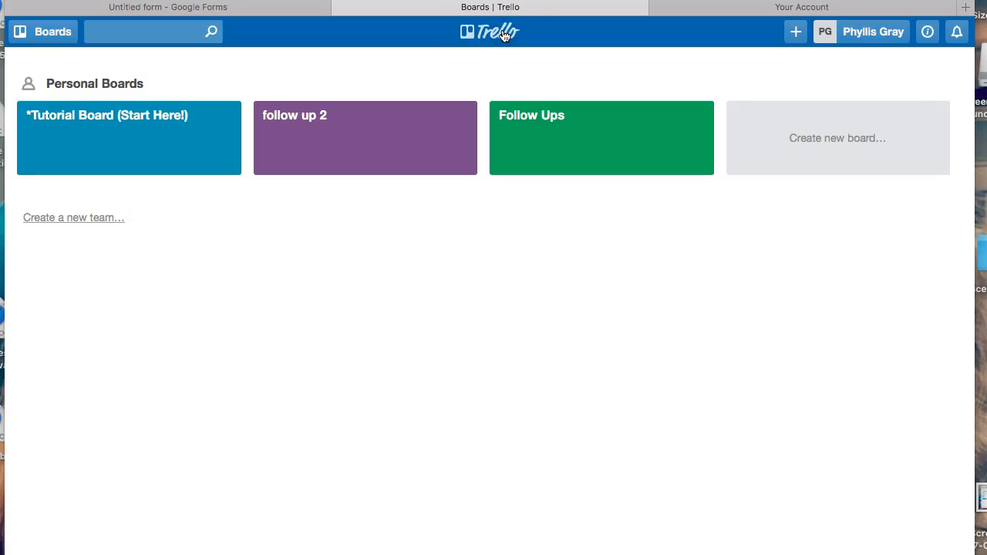
{"action": "left_click", "coordinate": [811, 133]}
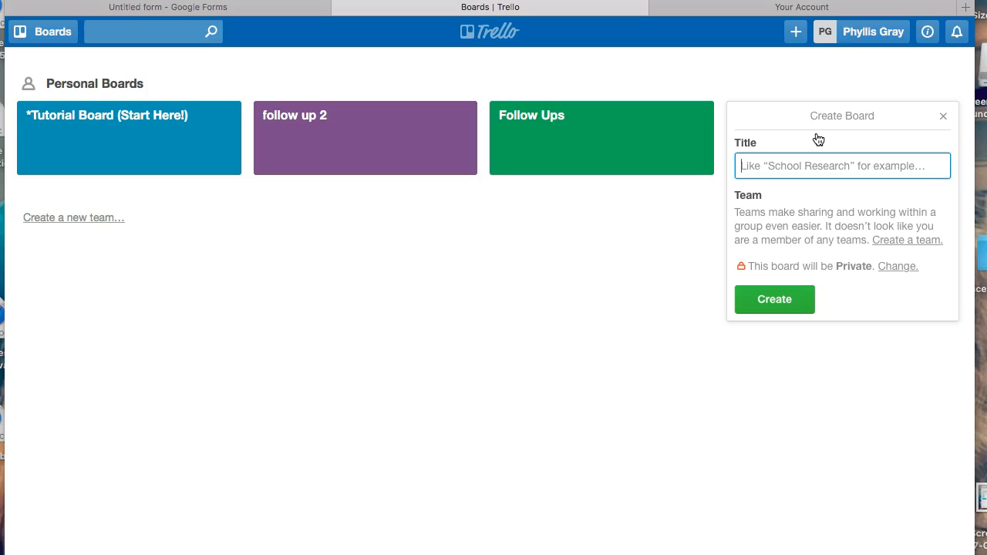
{"action": "left_click", "coordinate": [943, 116]}
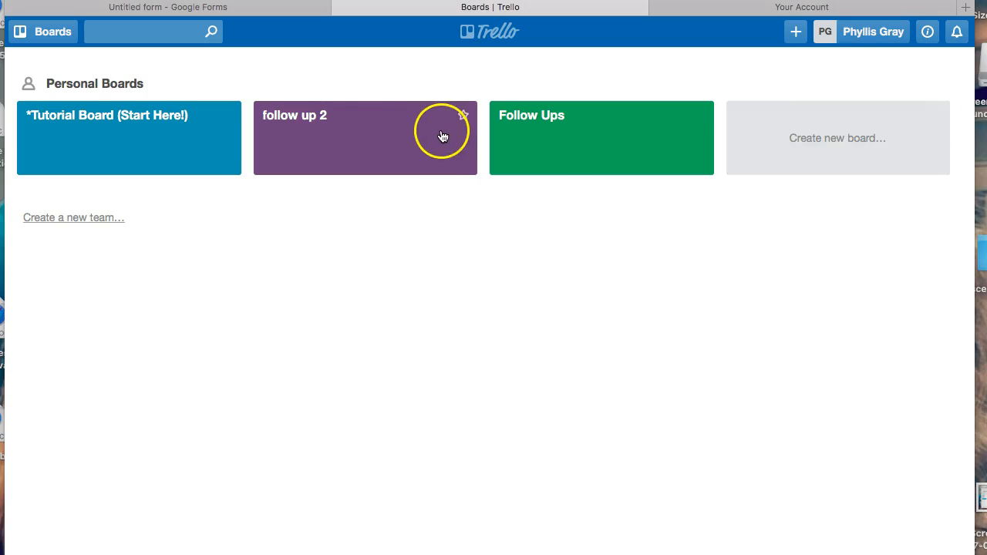
{"action": "right_click", "coordinate": [417, 139]}
{"action": "left_click", "coordinate": [399, 142]}
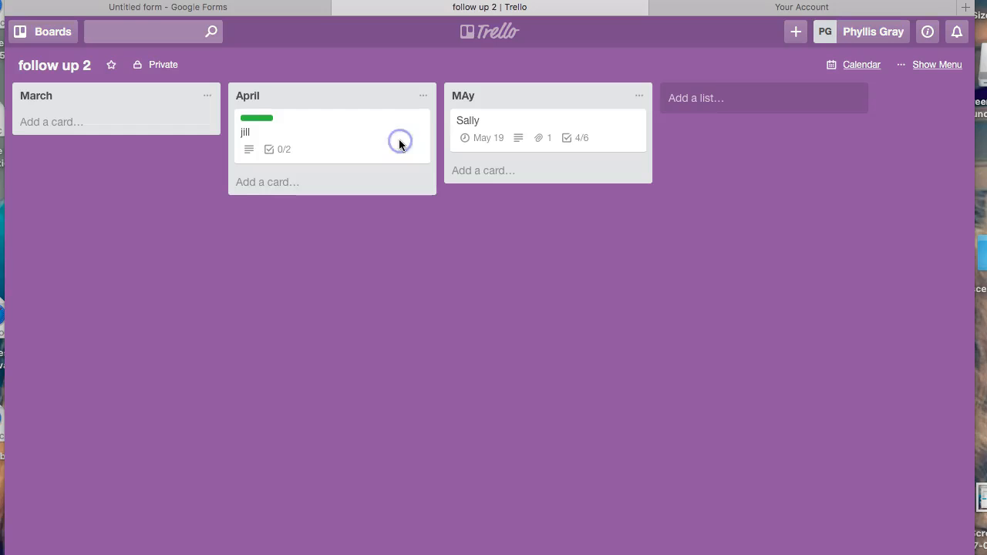